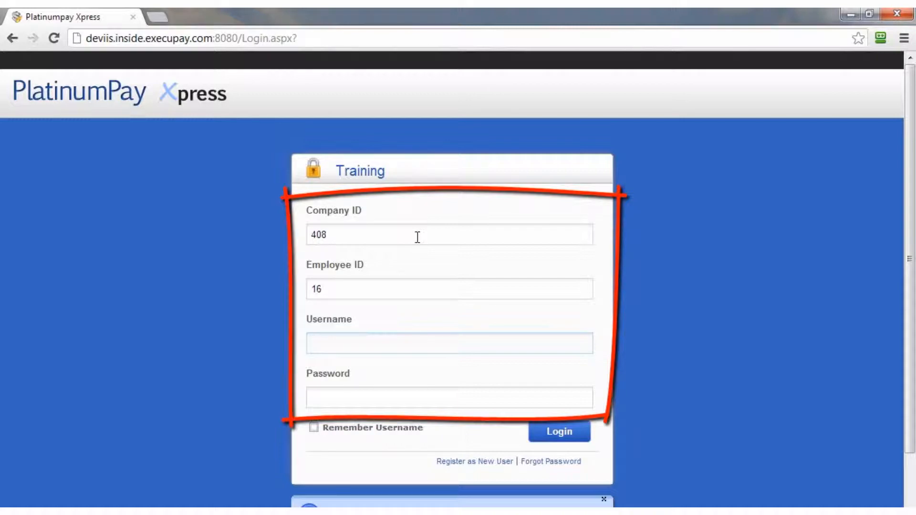
- Log in to PlatinumPay Xpress with the user's username and password
{"action": "type", "text": "marcosb"}
{"action": "key", "text": "Tab"}
{"action": "type", "text": "•••"}
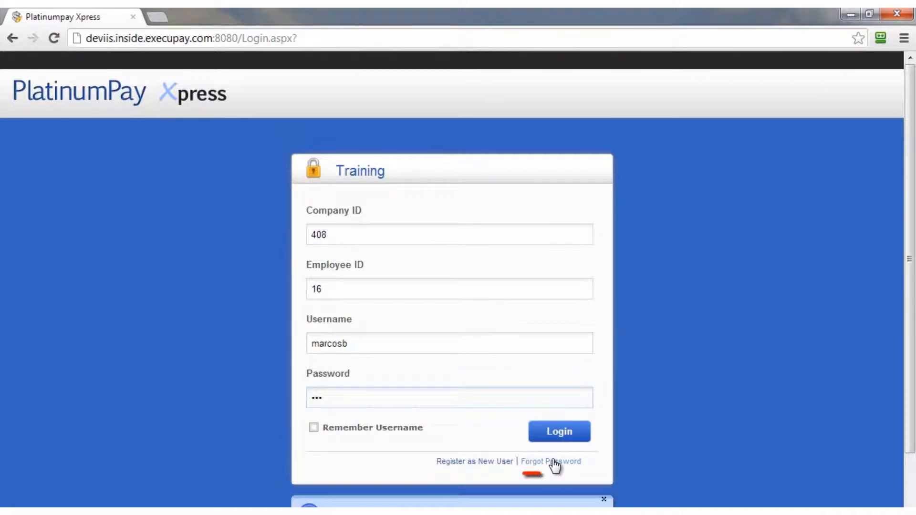
{"action": "left_click", "coordinate": [559, 432]}
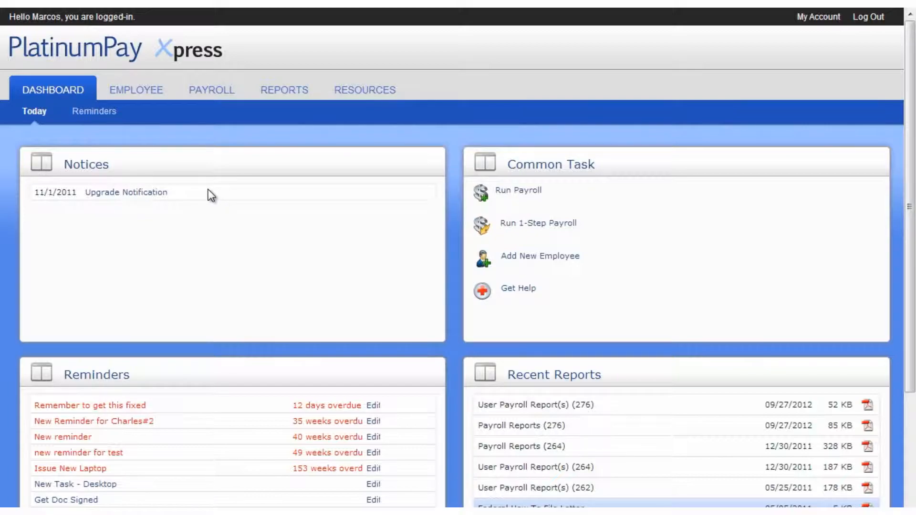
{"action": "left_click", "coordinate": [157, 194]}
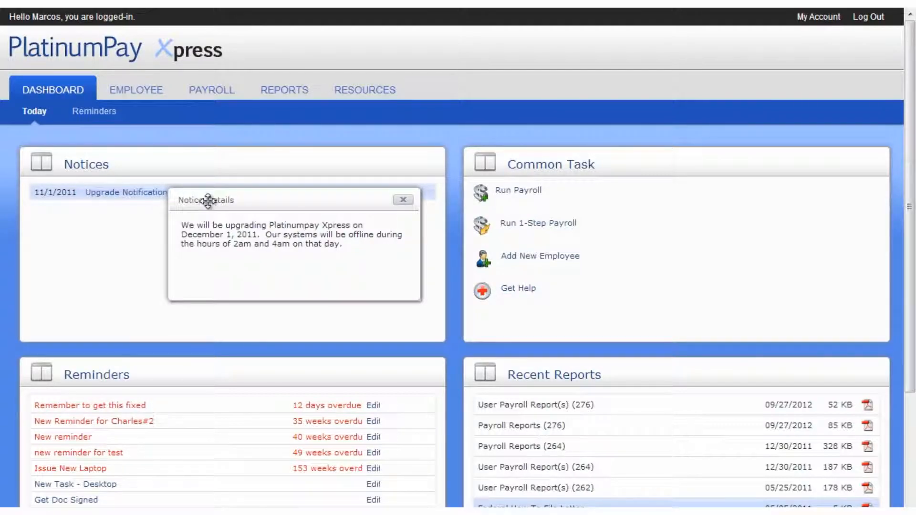
{"action": "left_click", "coordinate": [401, 200]}
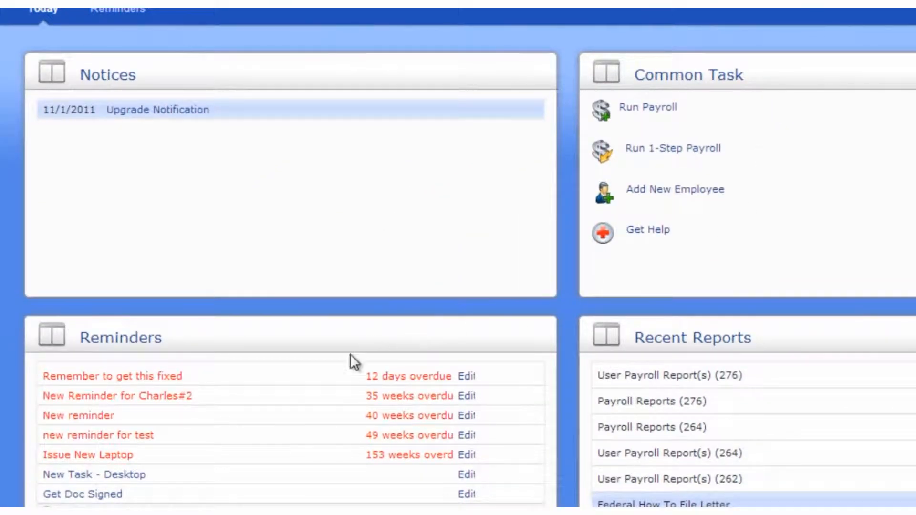
- Mark the 'Remember to get this fixed' reminder as complete
{"action": "left_click", "coordinate": [161, 378]}
{"action": "scroll", "coordinate": [161, 380], "scroll_direction": "down", "scroll_amount": 2}
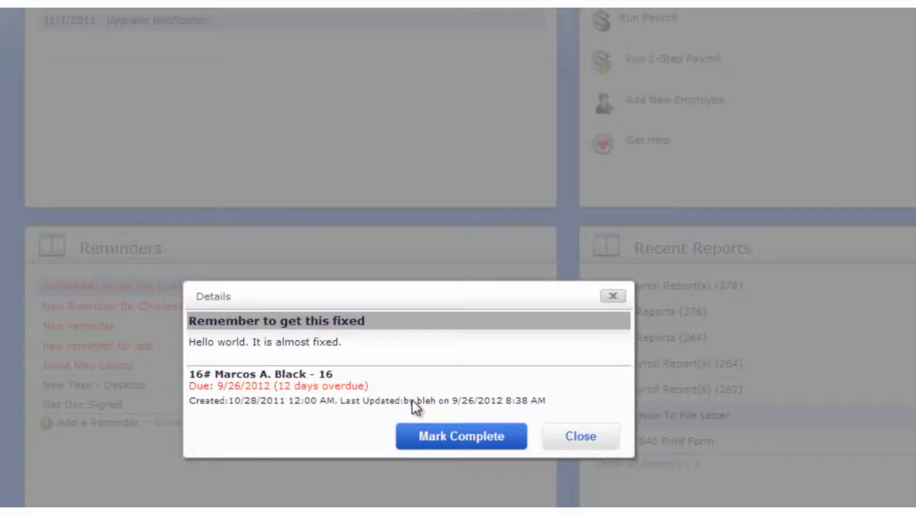
{"action": "left_click", "coordinate": [460, 441]}
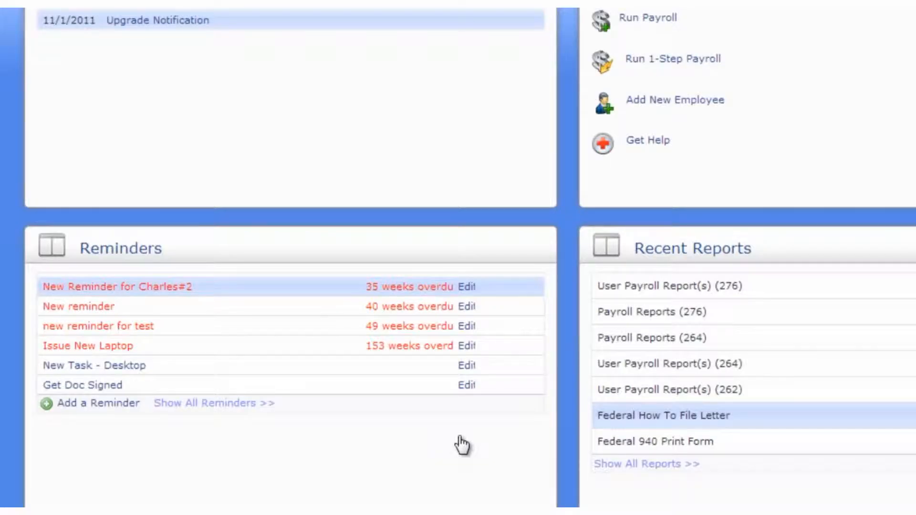
- Give the Get Doc Signed reminder the note 'Gave it to employee, waiting for return.' and a 2-week followup
{"action": "left_click", "coordinate": [231, 405]}
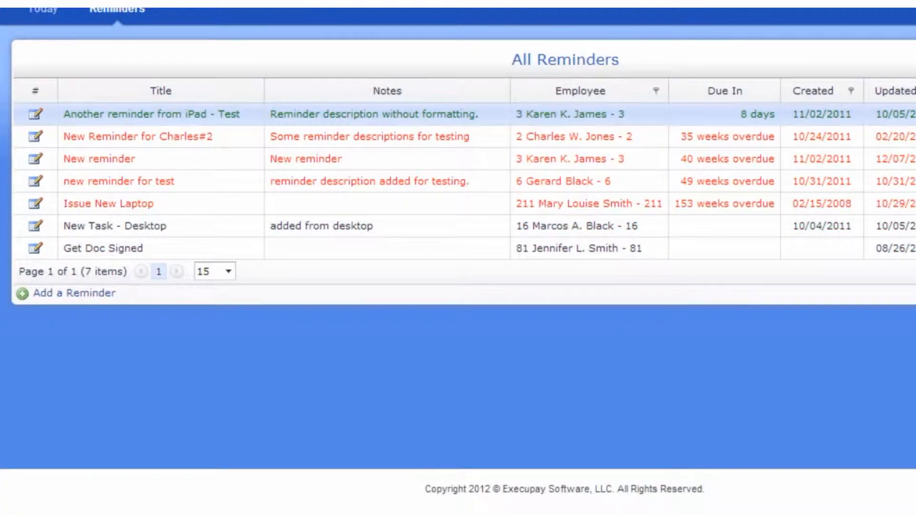
{"action": "double_click", "coordinate": [128, 246]}
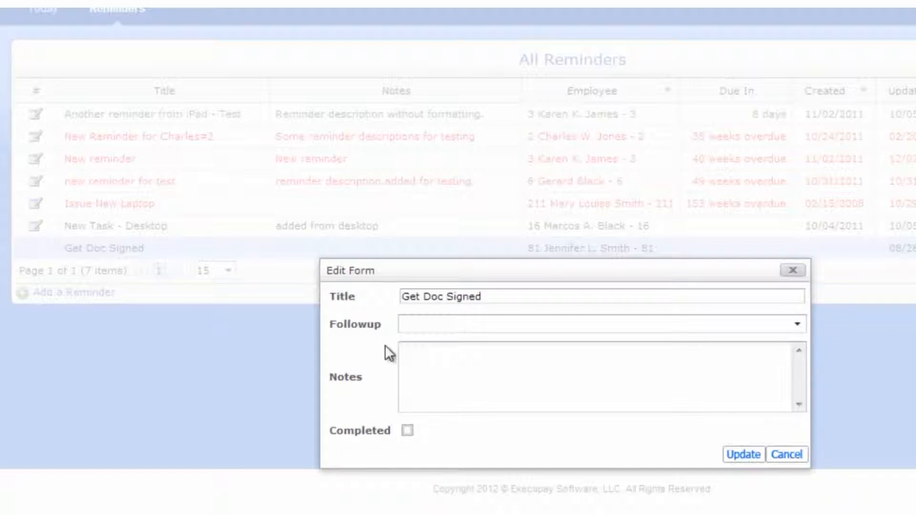
{"action": "left_click", "coordinate": [803, 396]}
{"action": "type", "text": "Gave t"}
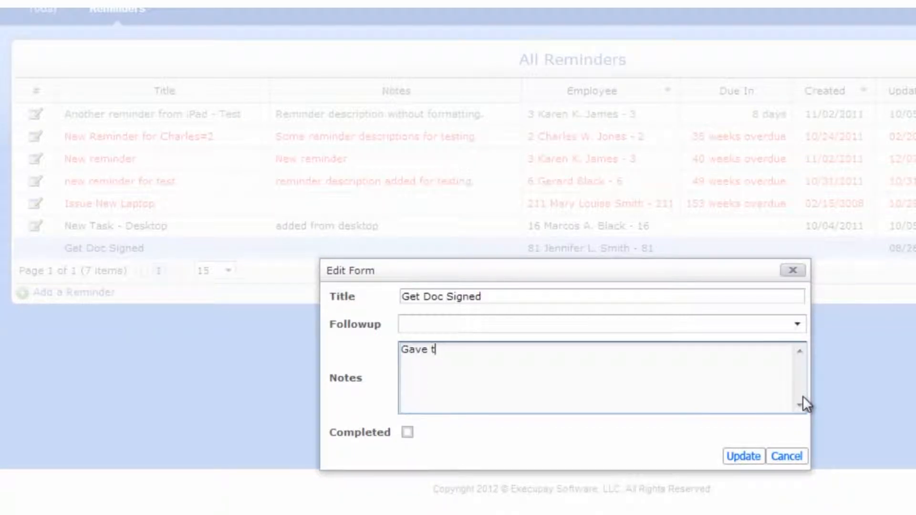
{"action": "key", "text": "BackSpace"}
{"action": "type", "text": "it to employee, waiting for return."}
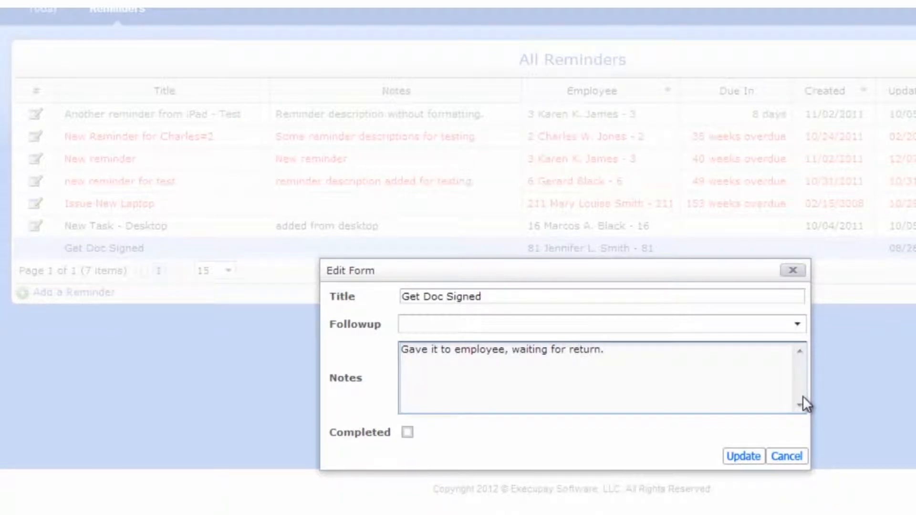
{"action": "left_click", "coordinate": [797, 324]}
{"action": "left_click", "coordinate": [600, 225]}
{"action": "left_click", "coordinate": [744, 457]}
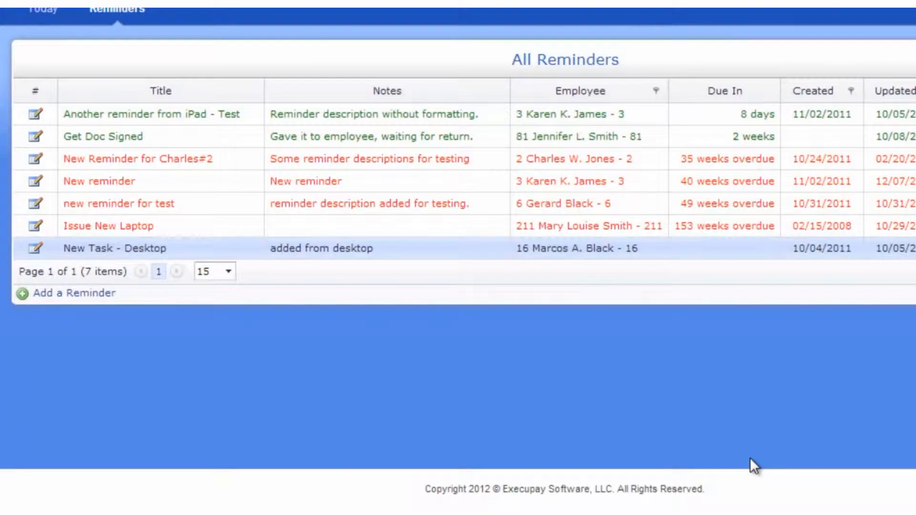
- View the User Payroll Report(s) (264) PDF from Recent Reports, then close it
{"action": "left_click", "coordinate": [43, 9]}
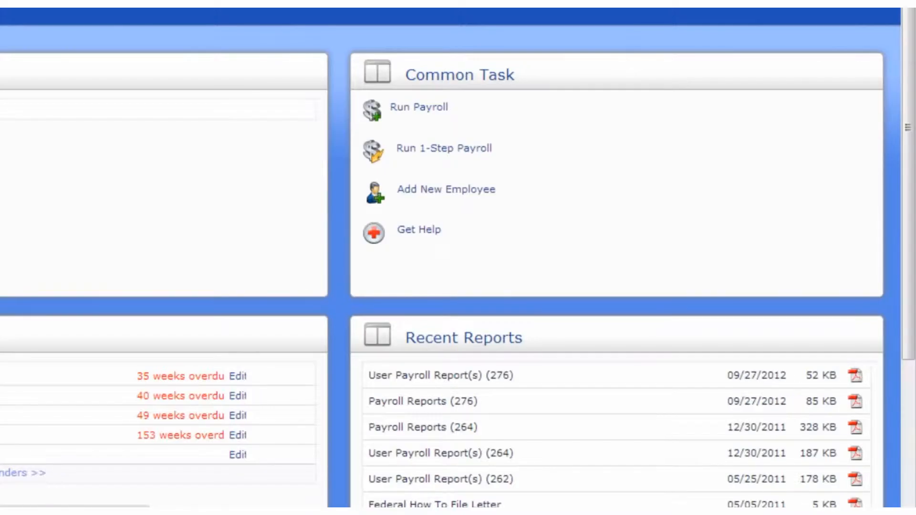
{"action": "scroll", "coordinate": [458, 257], "scroll_direction": "down", "scroll_amount": 2}
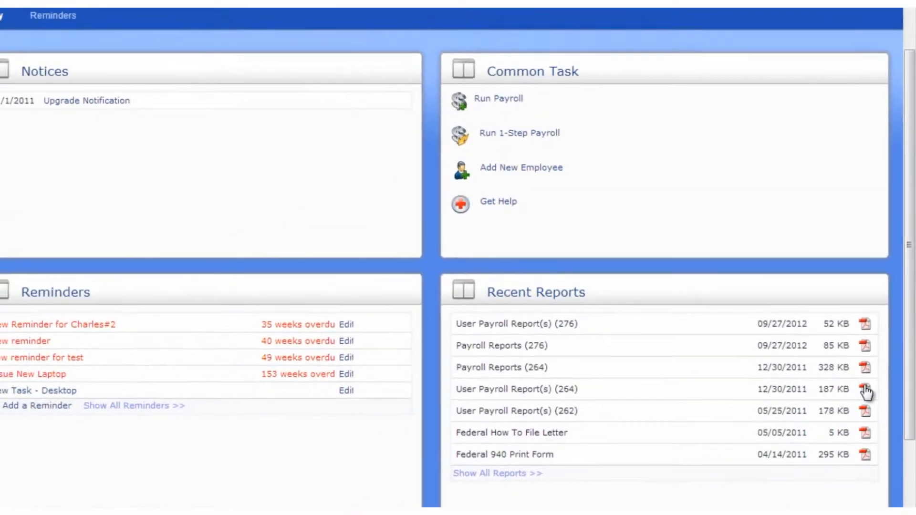
{"action": "left_click", "coordinate": [866, 391]}
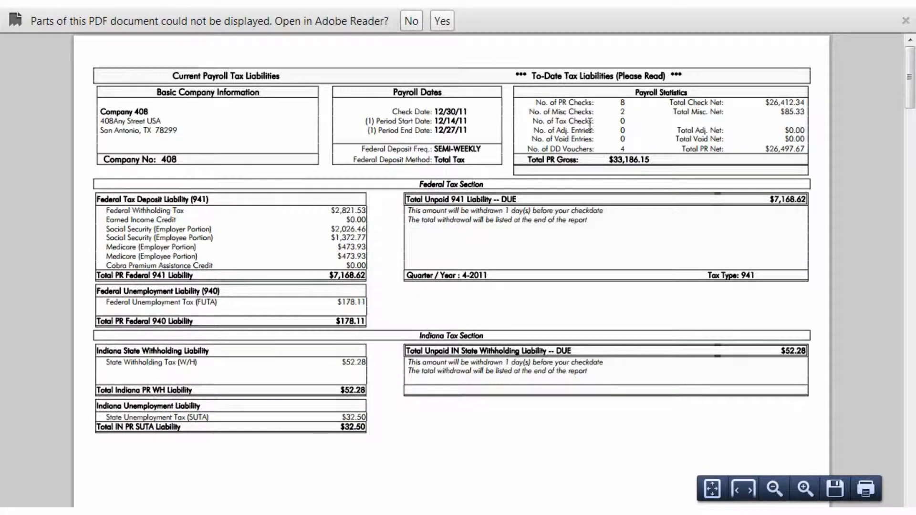
{"action": "left_click", "coordinate": [410, 20]}
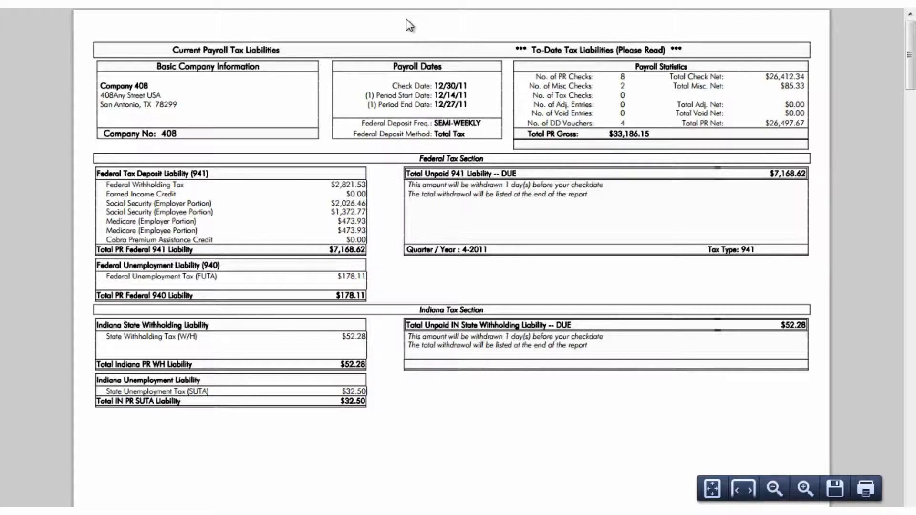
{"action": "key", "text": "ctrl+w"}
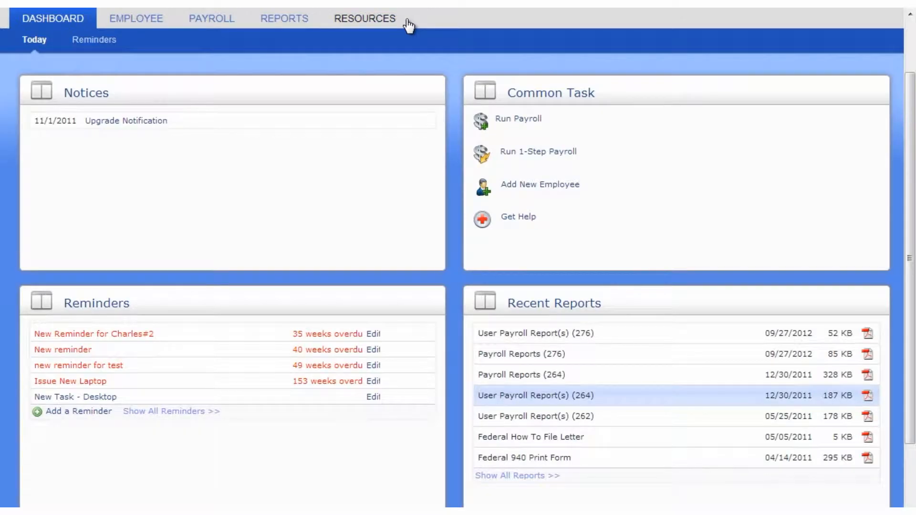
- Browse the full reports library to page 3 and open the 06/15/2010 payroll report PDF
{"action": "left_click", "coordinate": [534, 479]}
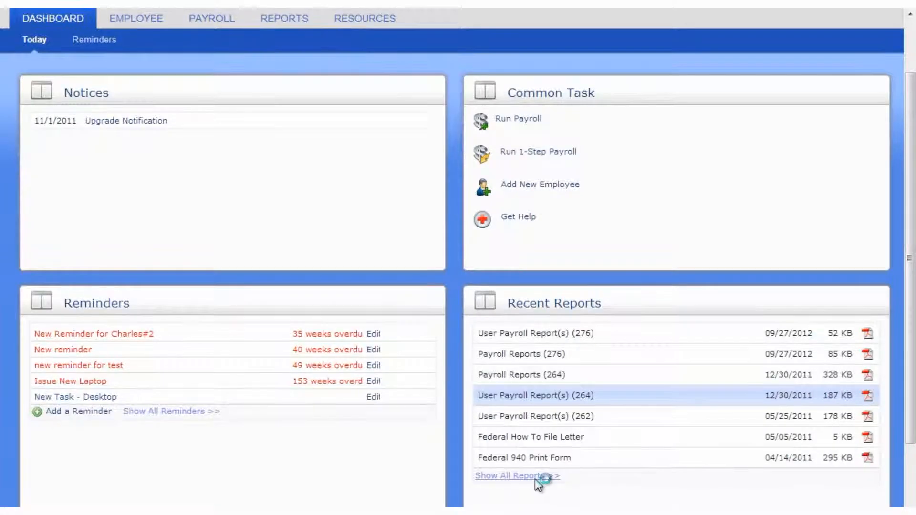
{"action": "scroll", "coordinate": [534, 479], "scroll_direction": "down", "scroll_amount": 3}
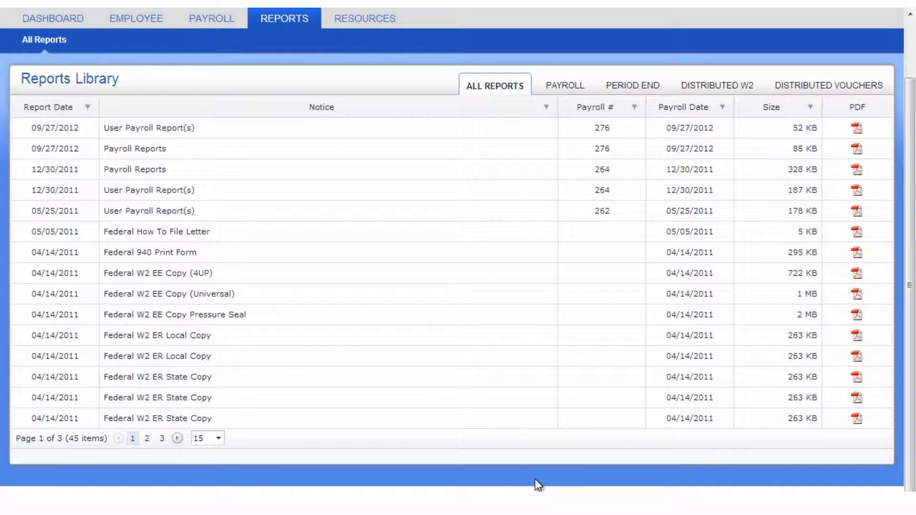
{"action": "left_click", "coordinate": [162, 439]}
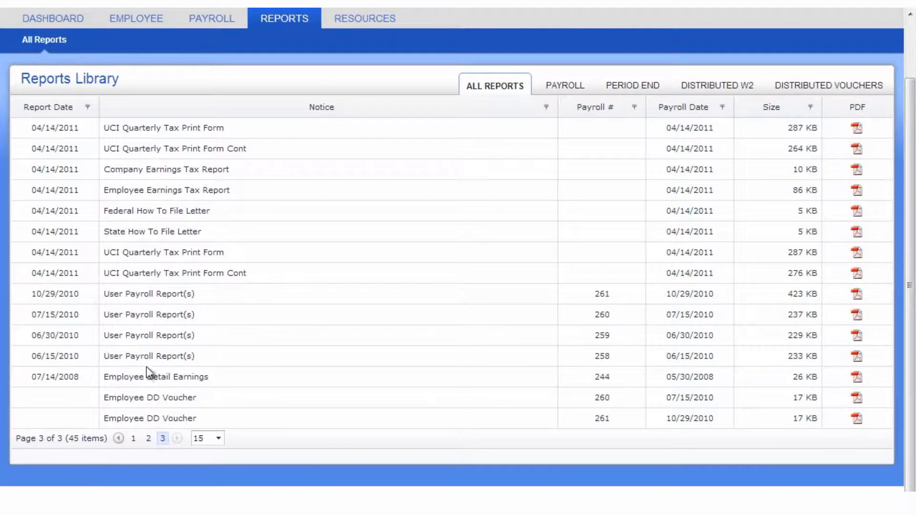
{"action": "left_click", "coordinate": [858, 356]}
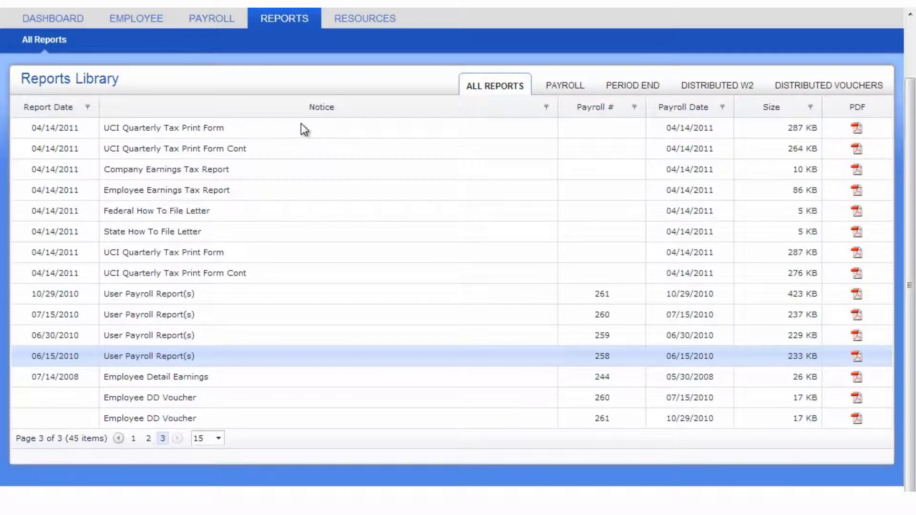
- Filter to payroll, then period-end reports, and view the Federal W2 EE Copy (4UP) PDF
{"action": "left_click", "coordinate": [549, 86]}
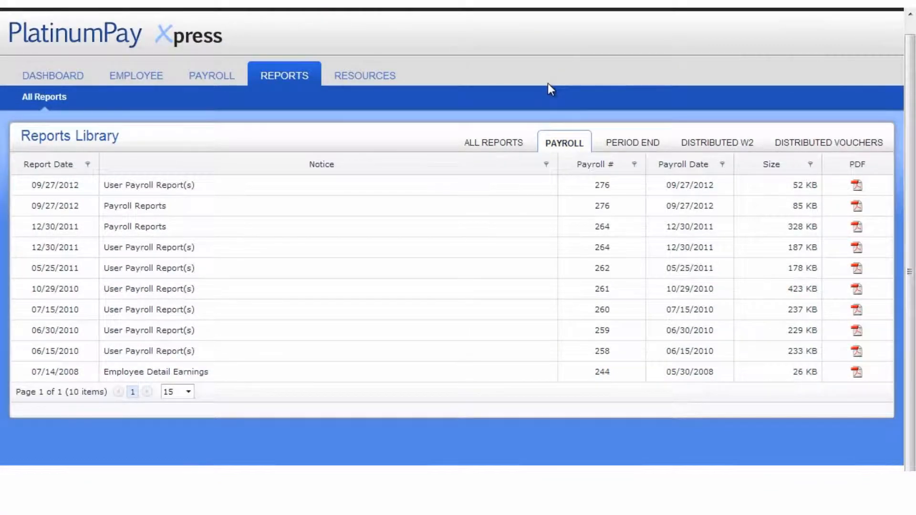
{"action": "left_click", "coordinate": [623, 148]}
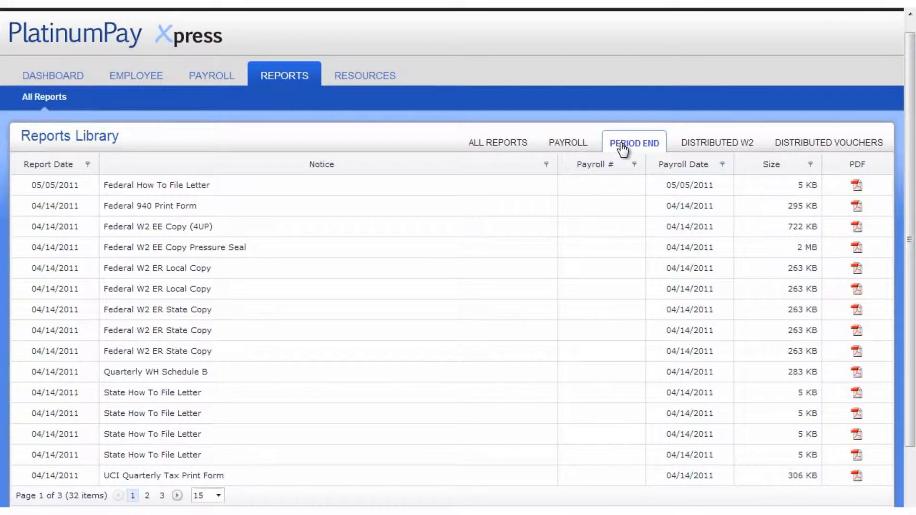
{"action": "left_click", "coordinate": [858, 229]}
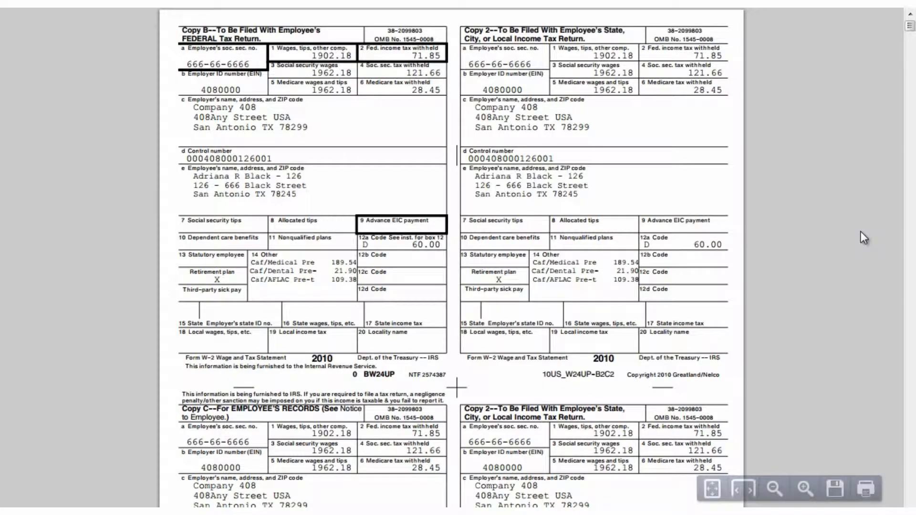
{"action": "scroll", "coordinate": [861, 232], "scroll_direction": "down", "scroll_amount": 12}
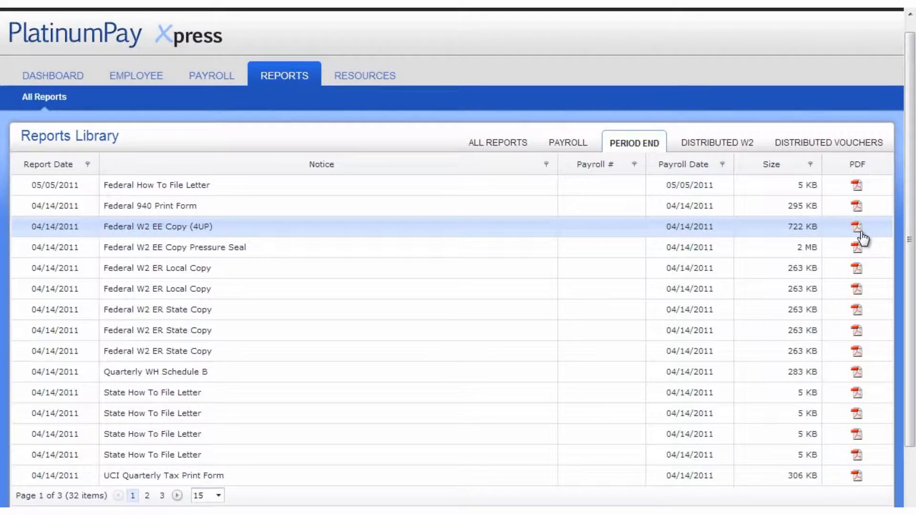
{"action": "left_click", "coordinate": [74, 72]}
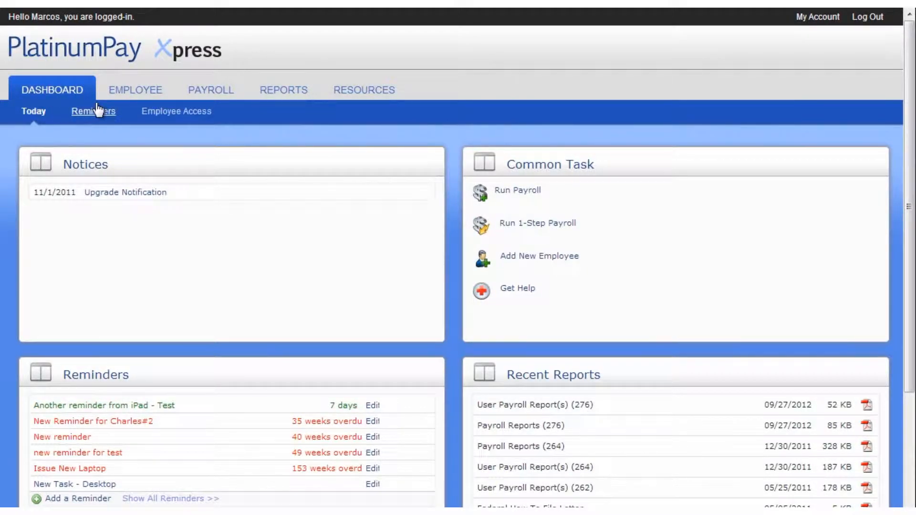
- List all employees, switching the layout to a table and back to cards
{"action": "left_click", "coordinate": [114, 90]}
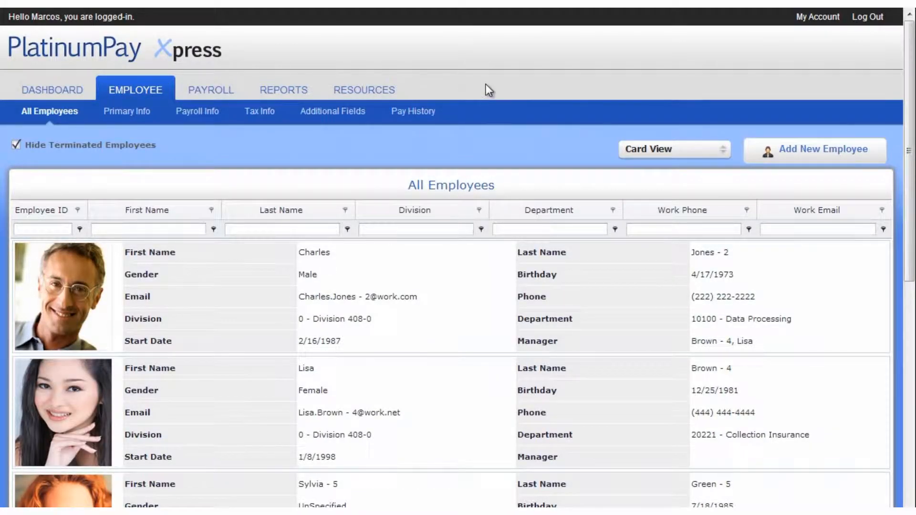
{"action": "left_click", "coordinate": [668, 151]}
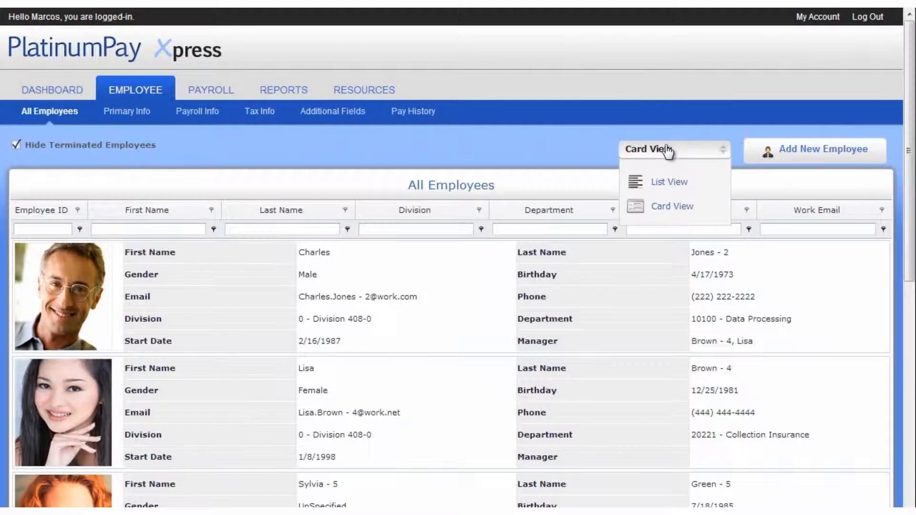
{"action": "left_click", "coordinate": [670, 180]}
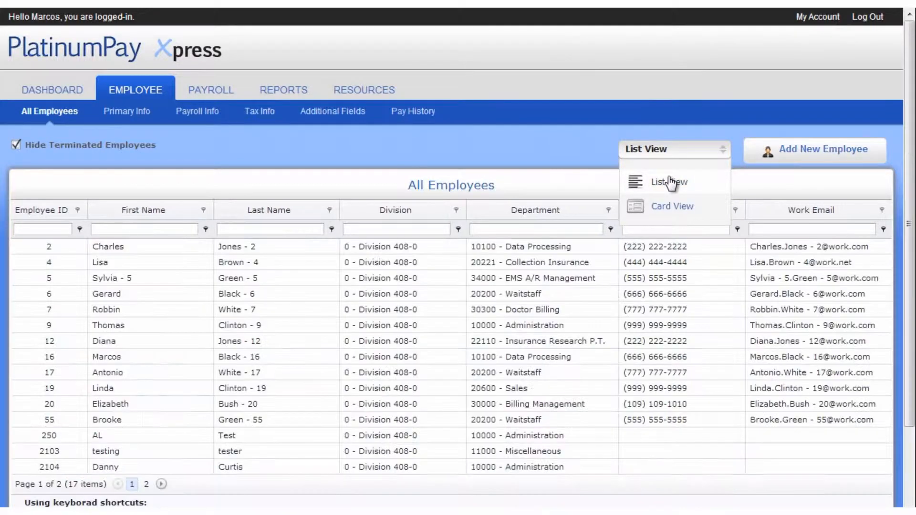
{"action": "left_click", "coordinate": [668, 206]}
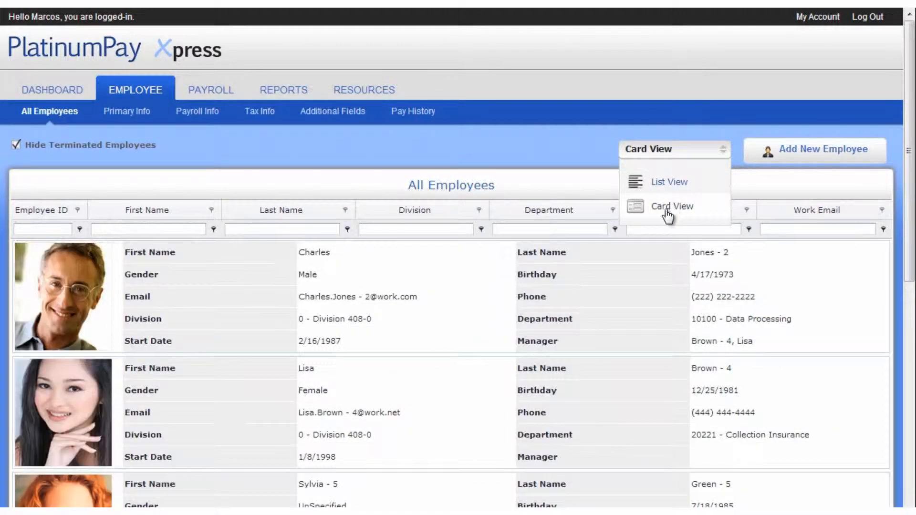
- Try a last-name filter of 'white', clear it, and open the Collection Insurance employee
{"action": "left_click", "coordinate": [289, 229]}
{"action": "type", "text": "white"}
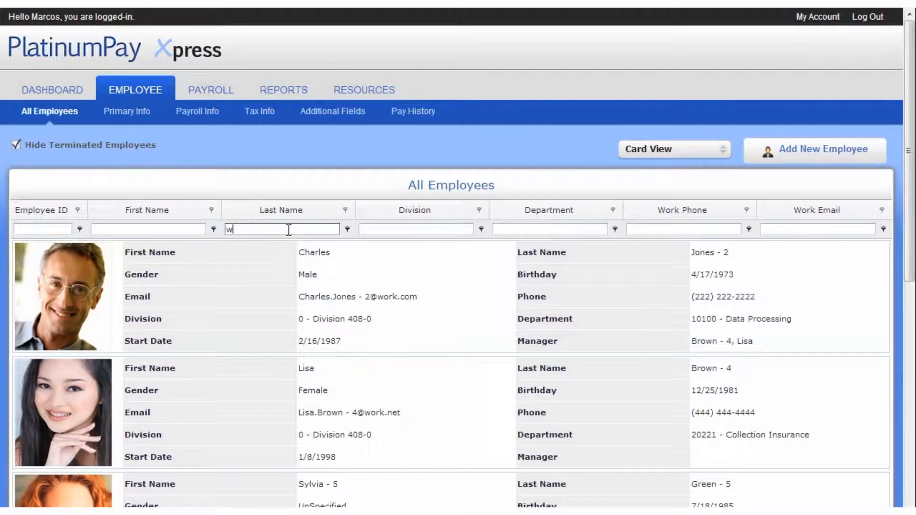
{"action": "key", "text": "BackSpace"}
{"action": "key", "text": "BackSpace"}
{"action": "key", "text": "BackSpace"}
{"action": "key", "text": "BackSpace"}
{"action": "key", "text": "BackSpace"}
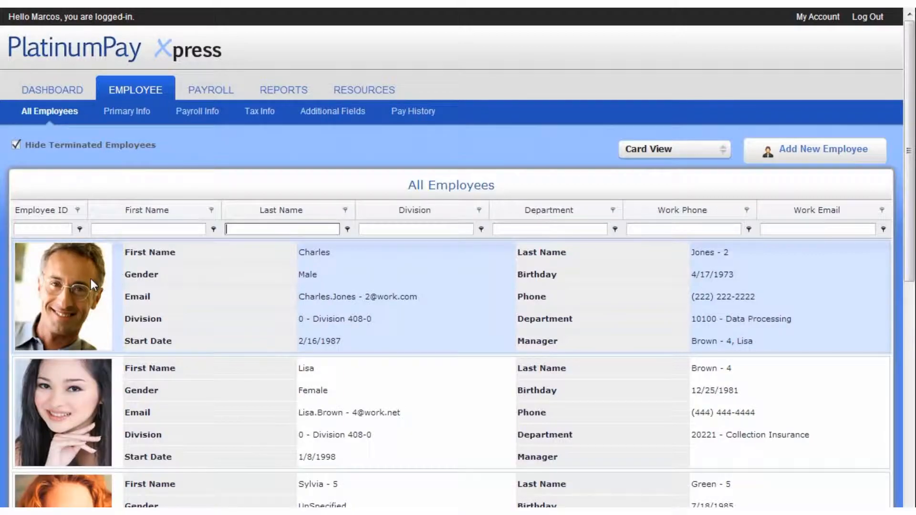
{"action": "left_click", "coordinate": [77, 412]}
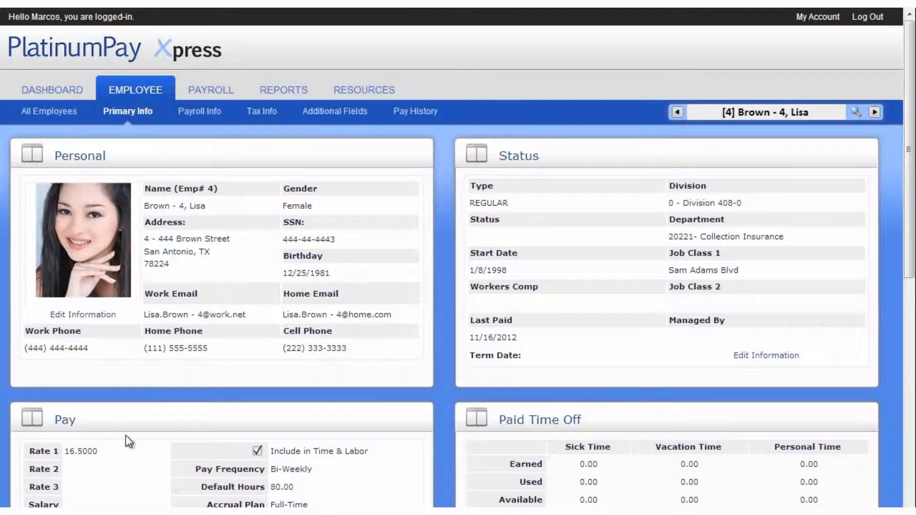
- Change the employee's work e-mail ending from .net to .com and save
{"action": "left_click", "coordinate": [100, 317]}
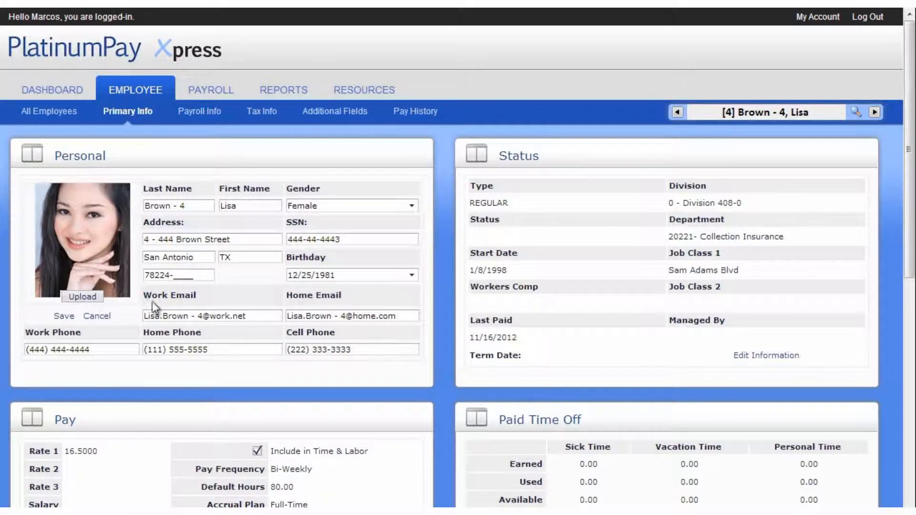
{"action": "left_click", "coordinate": [256, 318]}
{"action": "key", "text": "BackSpace"}
{"action": "key", "text": "BackSpace"}
{"action": "key", "text": "BackSpace"}
{"action": "type", "text": "com"}
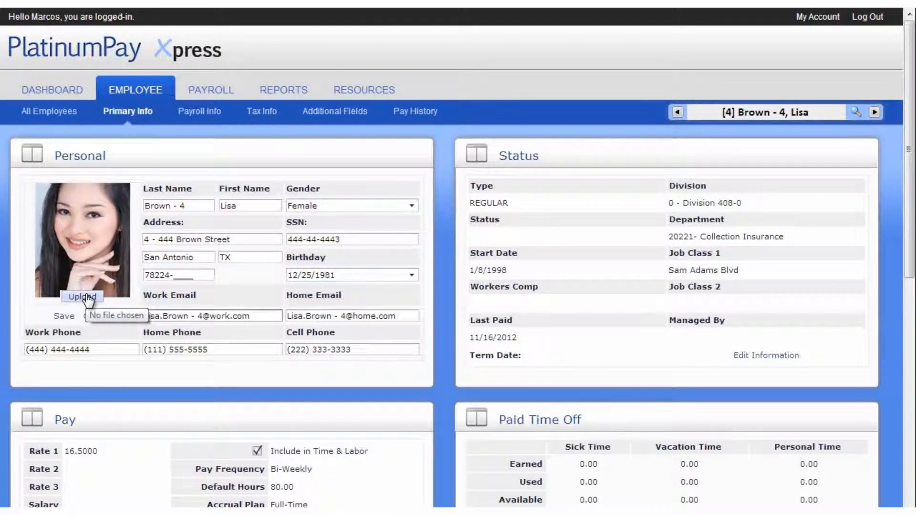
{"action": "left_click", "coordinate": [64, 318]}
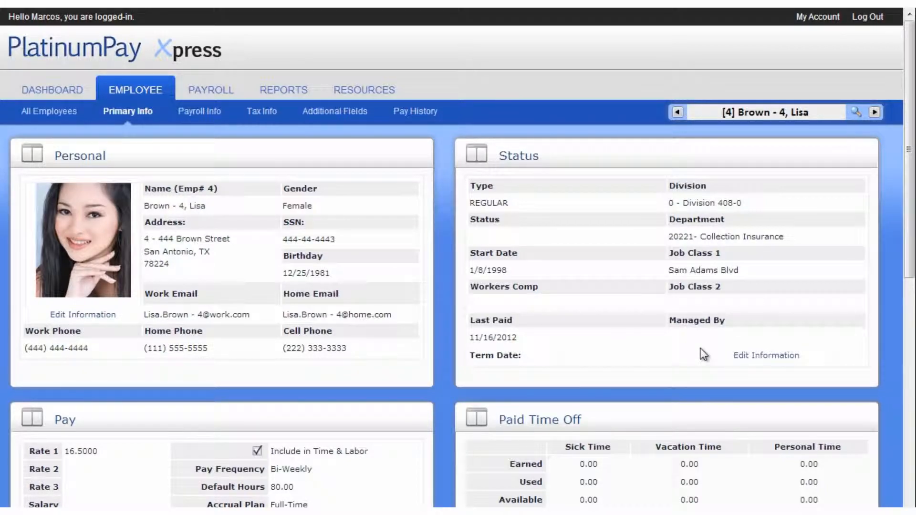
- Review employment status, keeping type Regular and Division 408-0, and cancel the termination form
{"action": "left_click", "coordinate": [744, 356]}
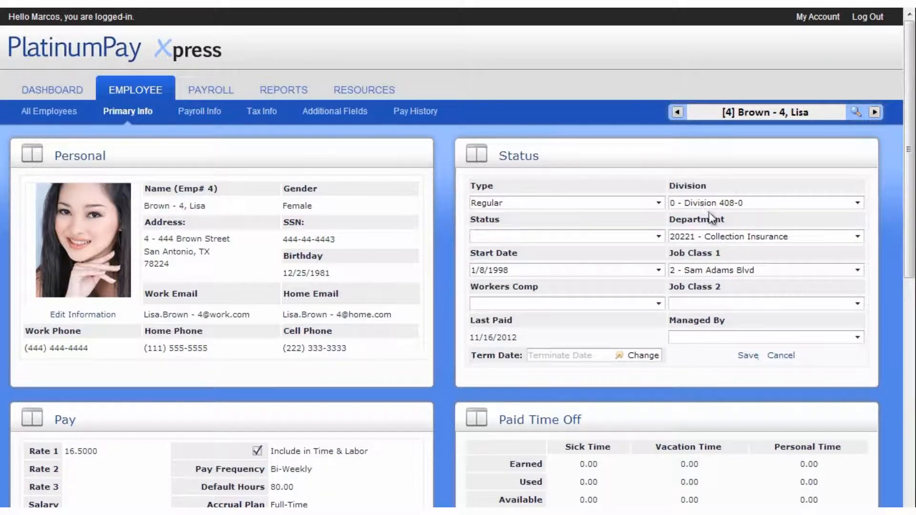
{"action": "left_click", "coordinate": [661, 204]}
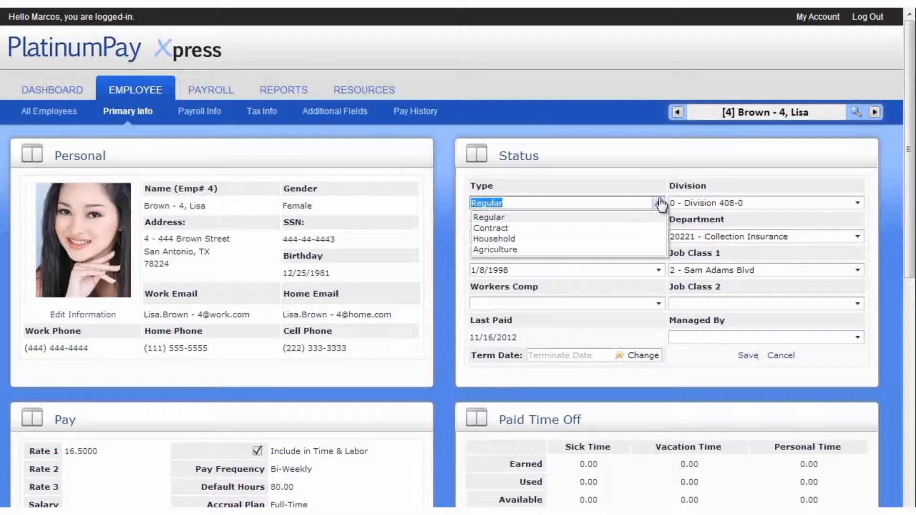
{"action": "left_click", "coordinate": [661, 204]}
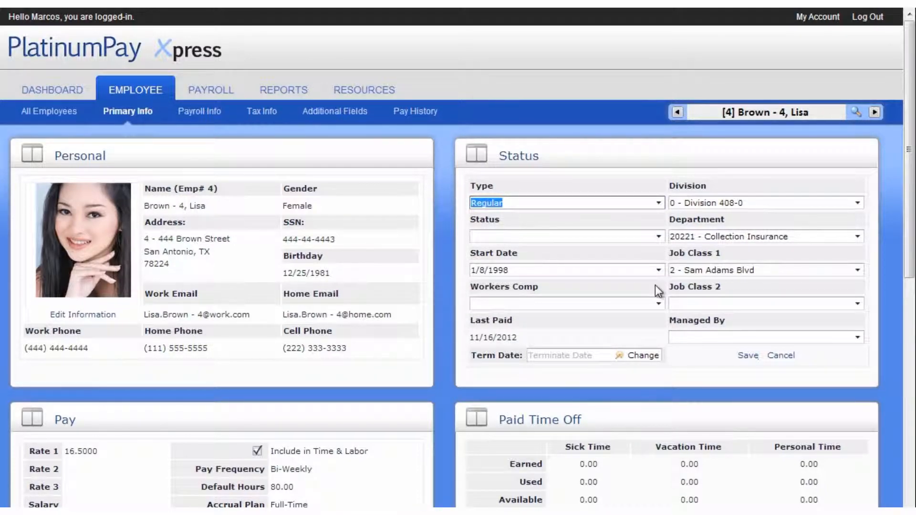
{"action": "left_click", "coordinate": [859, 203]}
{"action": "left_click", "coordinate": [859, 203]}
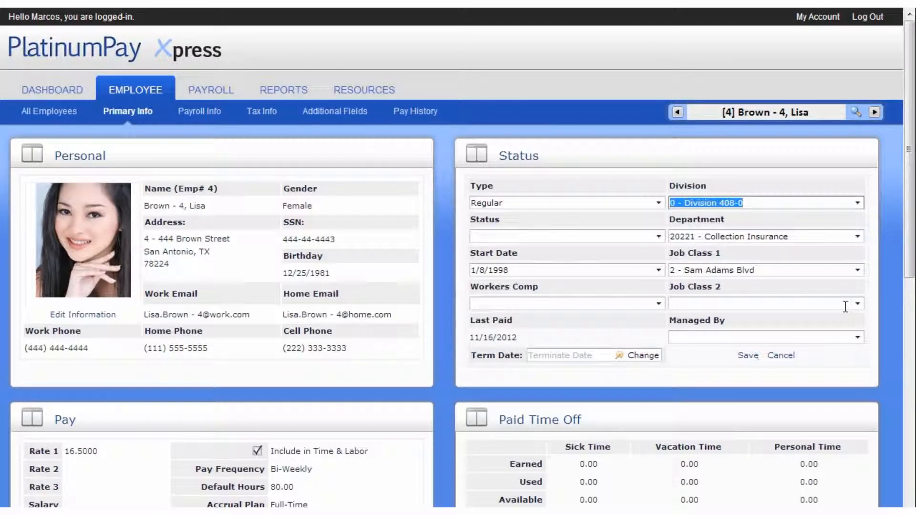
{"action": "left_click", "coordinate": [652, 357]}
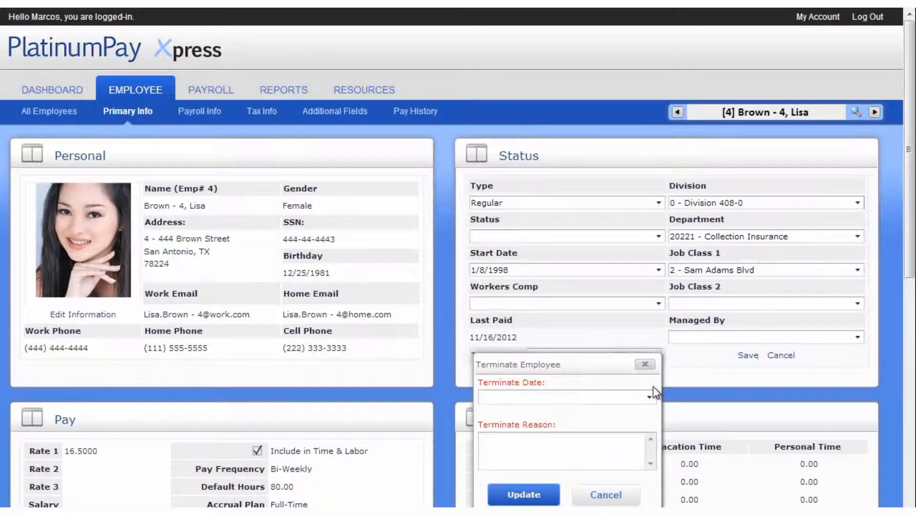
{"action": "left_click", "coordinate": [614, 496]}
{"action": "scroll", "coordinate": [618, 493], "scroll_direction": "down", "scroll_amount": 3}
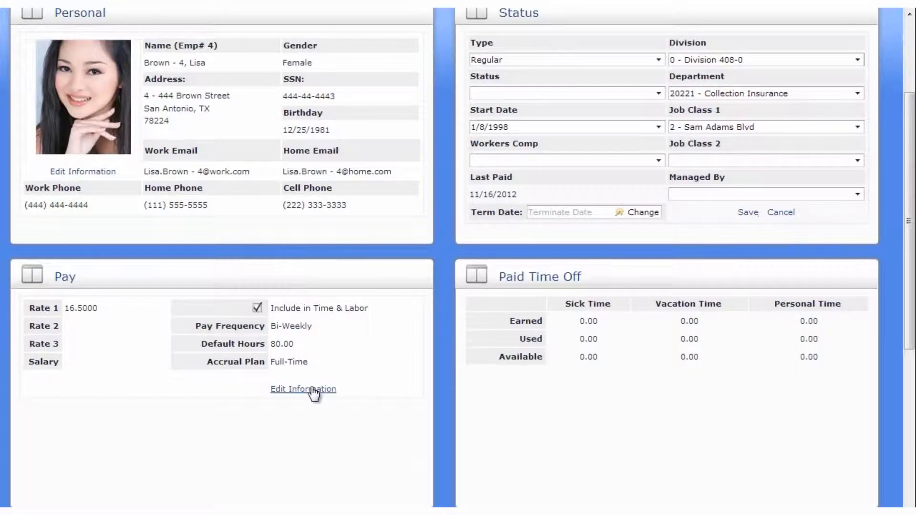
- Make the Pay panel editable and scroll down to the Reminders and Notes panels
{"action": "left_click", "coordinate": [313, 390]}
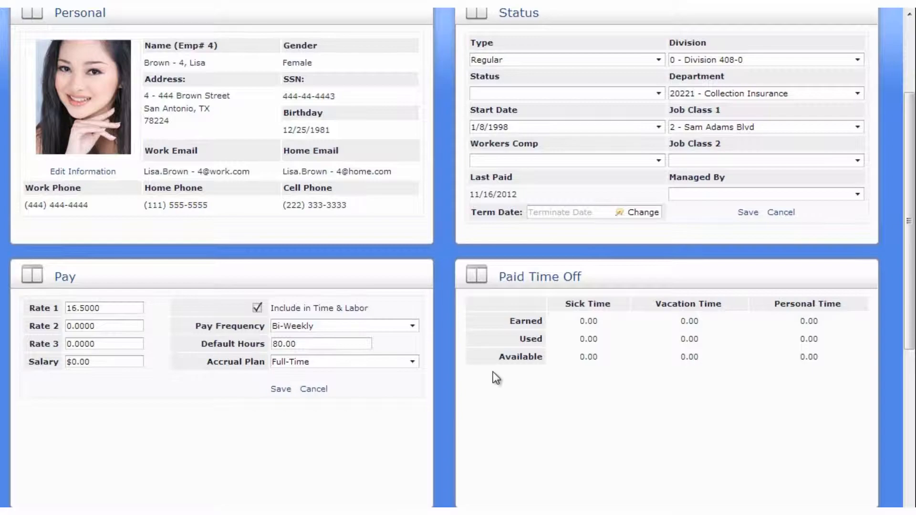
{"action": "scroll", "coordinate": [493, 373], "scroll_direction": "down", "scroll_amount": 6}
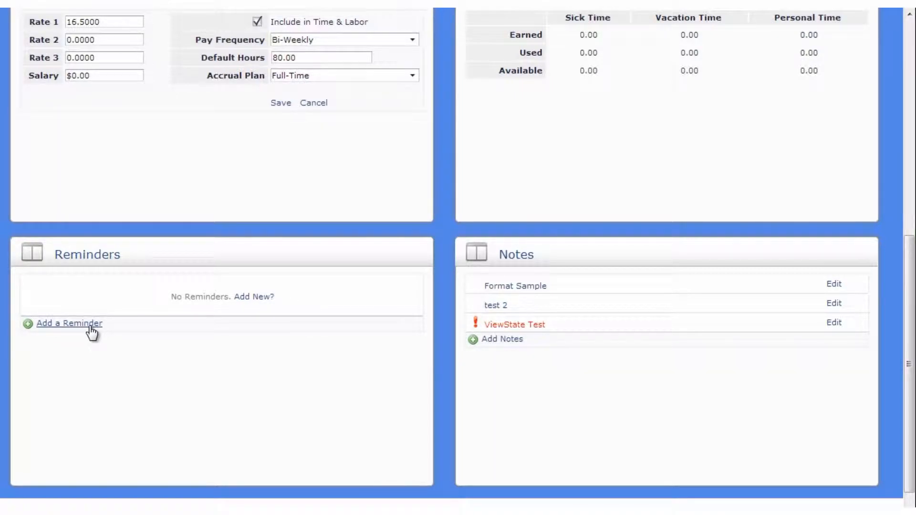
{"action": "left_click", "coordinate": [519, 287]}
{"action": "left_click_drag", "start_coordinate": [857, 338], "coordinate": [852, 406]}
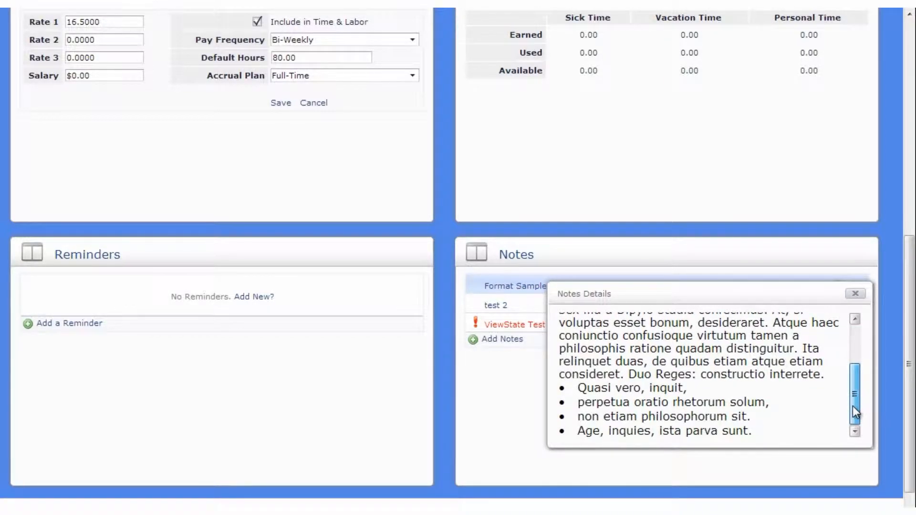
{"action": "left_click", "coordinate": [857, 295]}
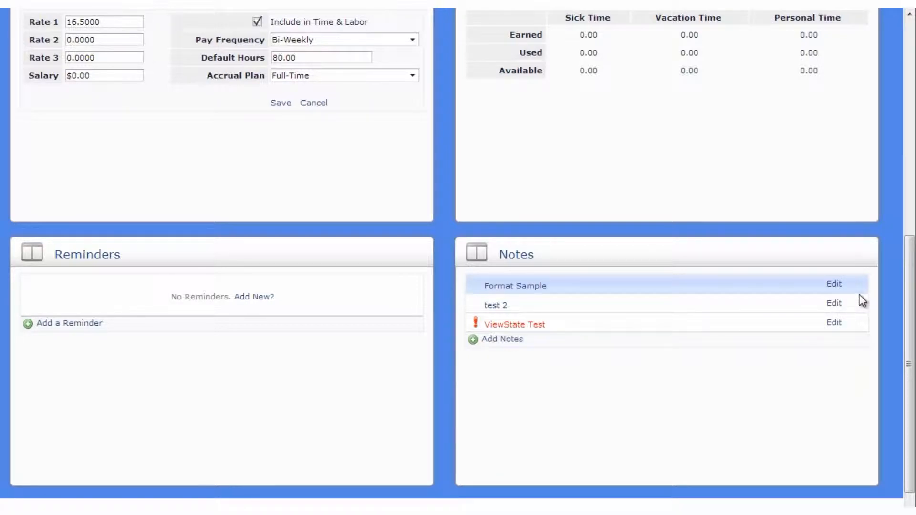
{"action": "left_click", "coordinate": [912, 32]}
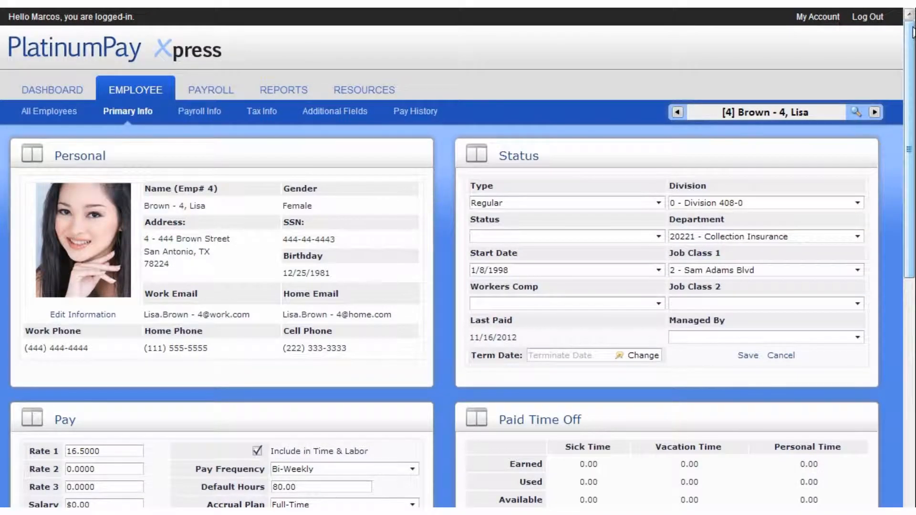
{"action": "left_click", "coordinate": [206, 110]}
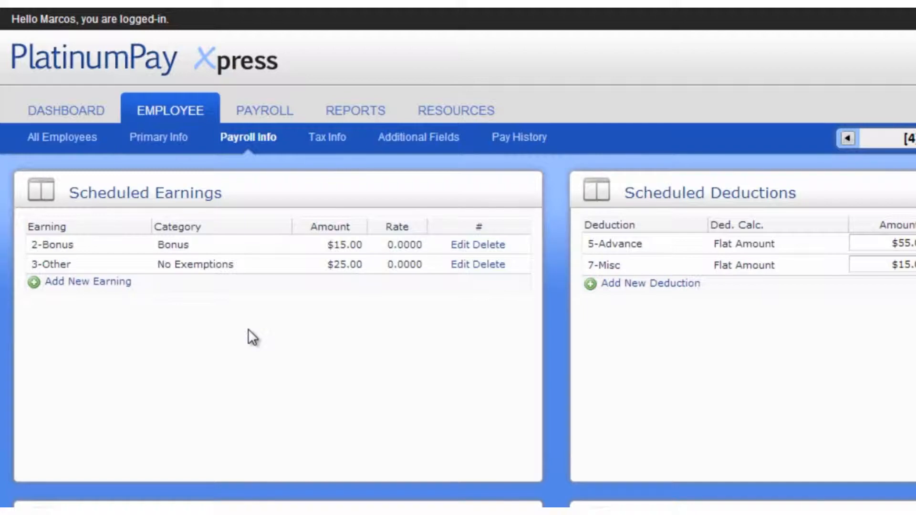
- Add a scheduled 1-Commission earning of $25.00, after cancelling an edit of 2-Bonus
{"action": "left_click", "coordinate": [463, 246]}
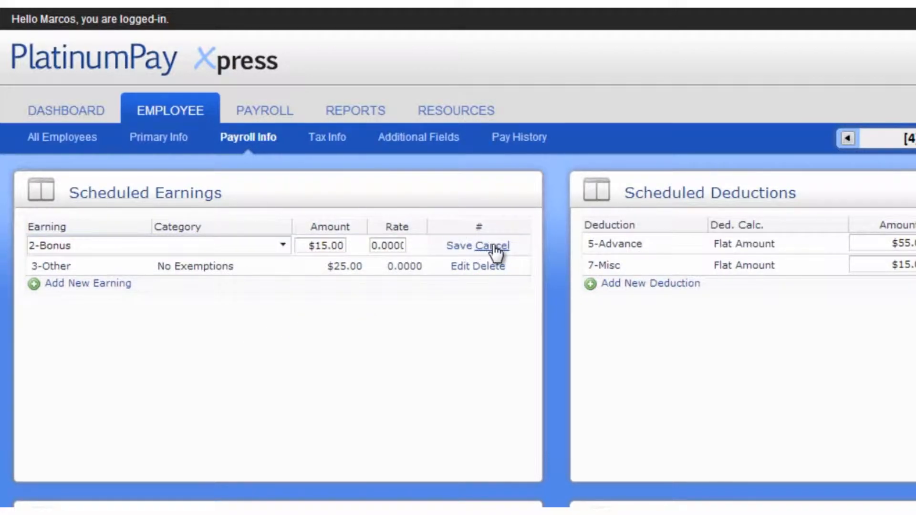
{"action": "left_click", "coordinate": [492, 246]}
{"action": "left_click", "coordinate": [93, 286]}
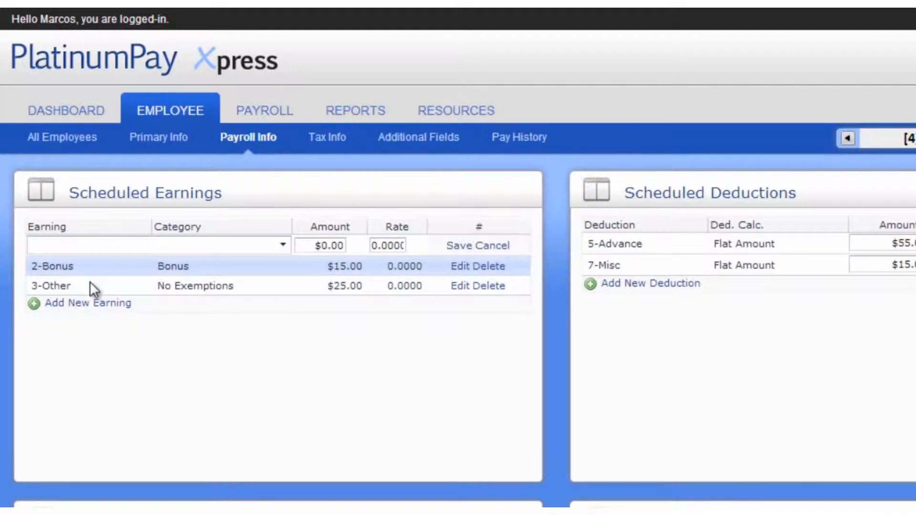
{"action": "left_click", "coordinate": [104, 242]}
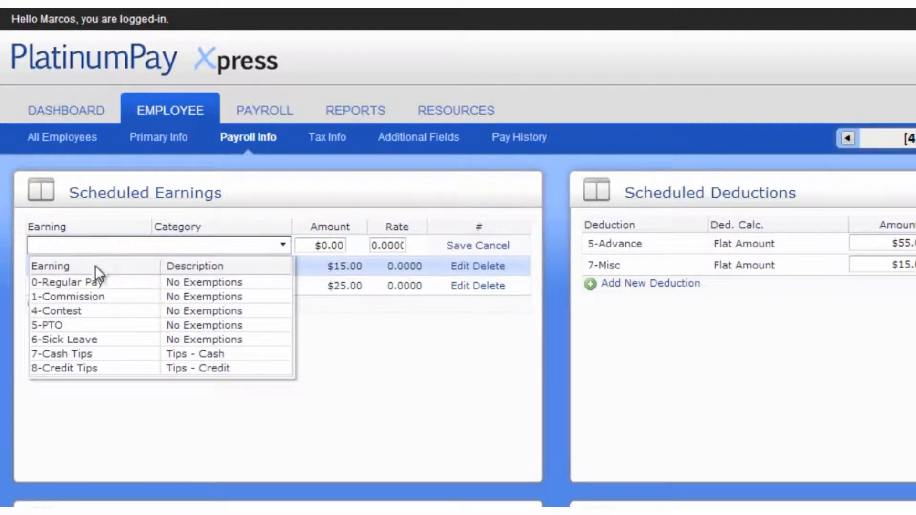
{"action": "left_click", "coordinate": [97, 298]}
{"action": "left_click", "coordinate": [301, 246]}
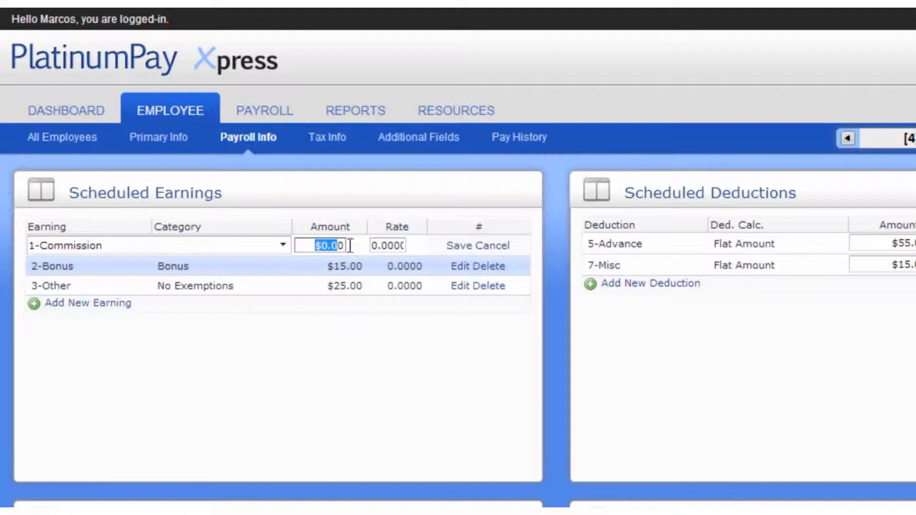
{"action": "type", "text": "25"}
{"action": "left_click", "coordinate": [462, 245]}
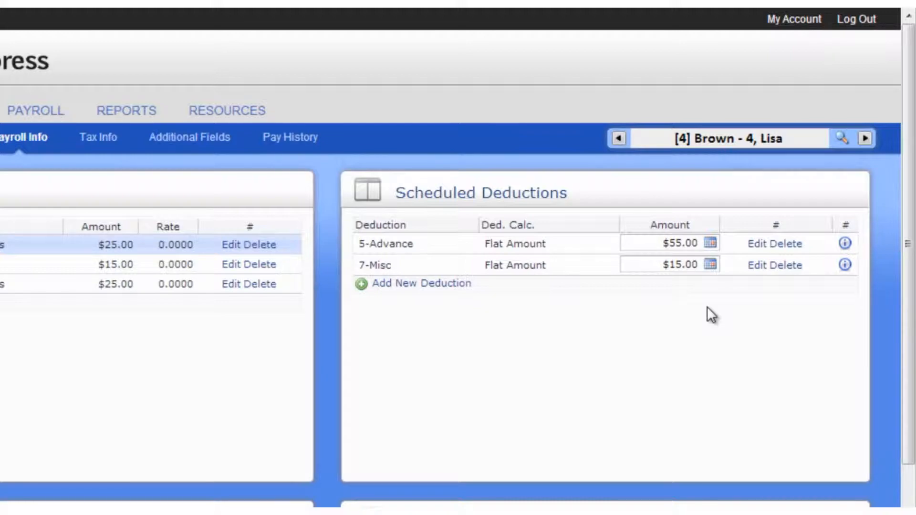
- Add a 7-Misc amount schedule of $25 starting 10/31/2012 with no end date
{"action": "left_click", "coordinate": [711, 264]}
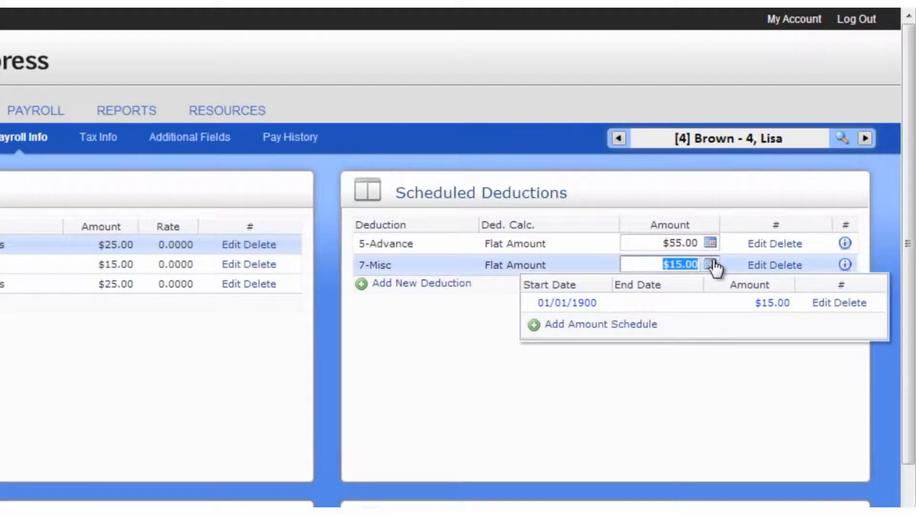
{"action": "left_click", "coordinate": [629, 326]}
{"action": "left_click", "coordinate": [599, 305]}
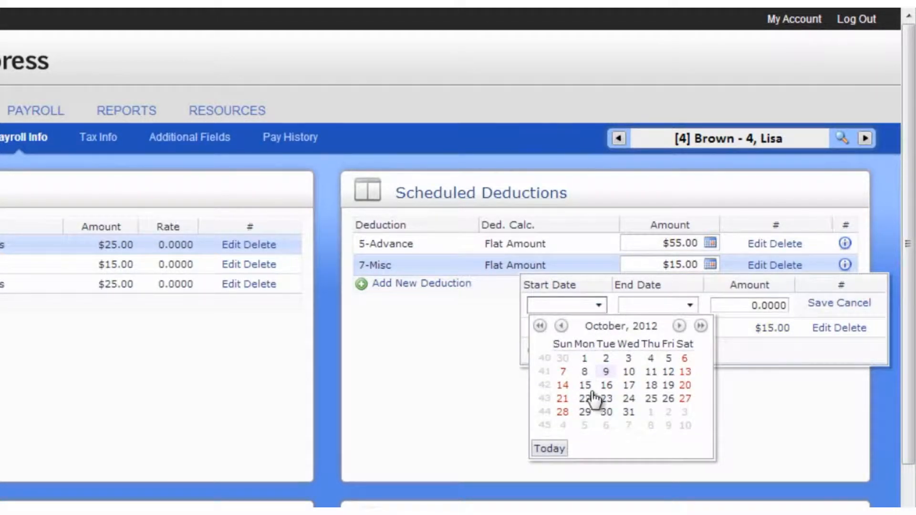
{"action": "left_click", "coordinate": [629, 412]}
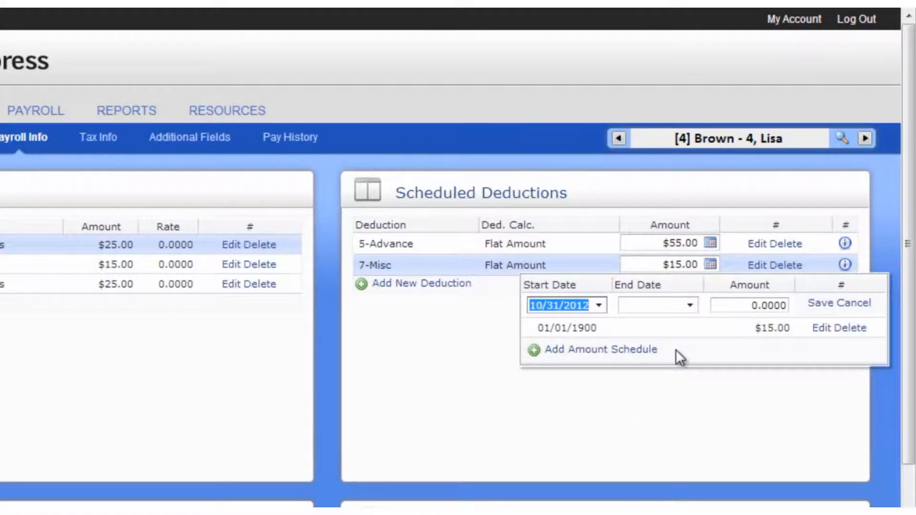
{"action": "left_click", "coordinate": [691, 308]}
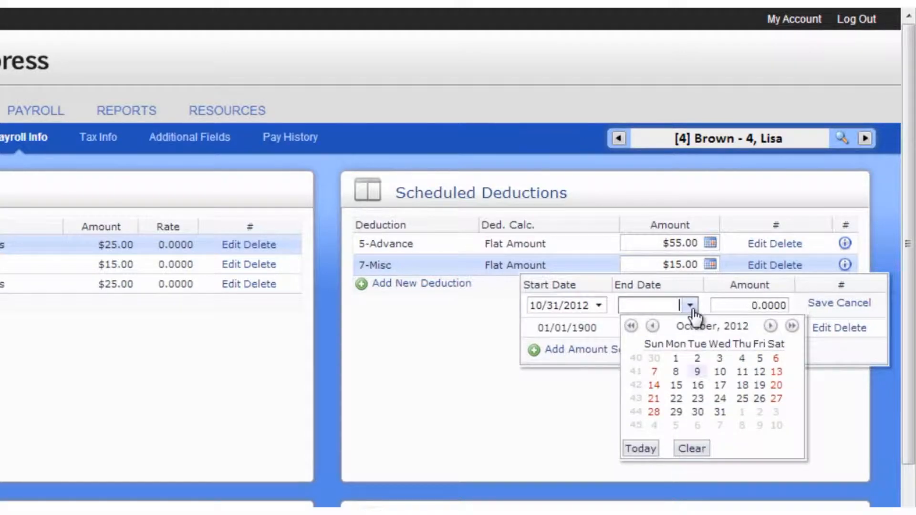
{"action": "left_click", "coordinate": [691, 309]}
{"action": "left_click_drag", "start_coordinate": [719, 305], "coordinate": [804, 307]}
{"action": "type", "text": "25"}
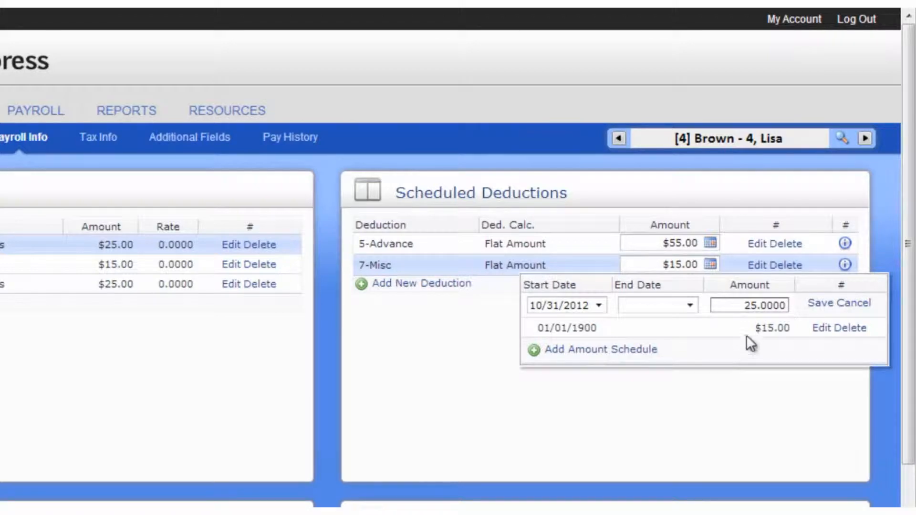
{"action": "left_click", "coordinate": [819, 304]}
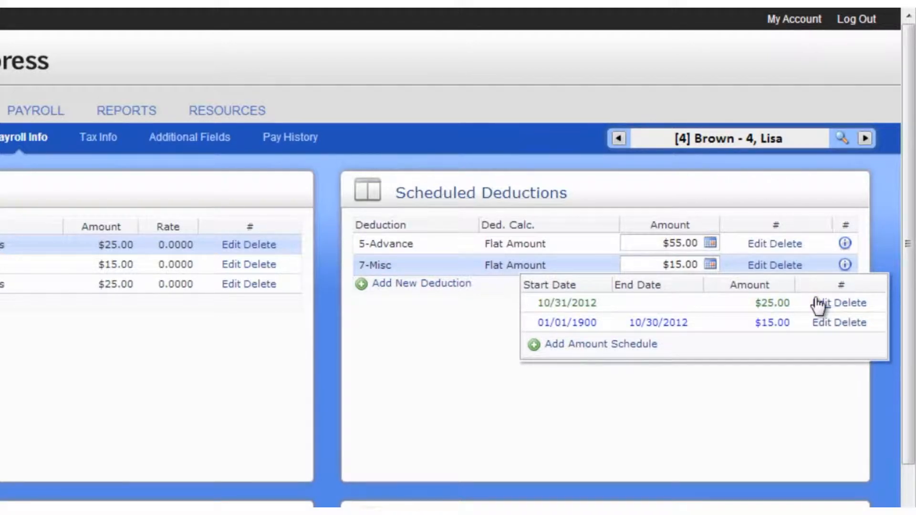
- View the 7-Misc deduction's full details, then close them
{"action": "left_click", "coordinate": [845, 265]}
{"action": "left_click_drag", "start_coordinate": [833, 325], "coordinate": [831, 413]}
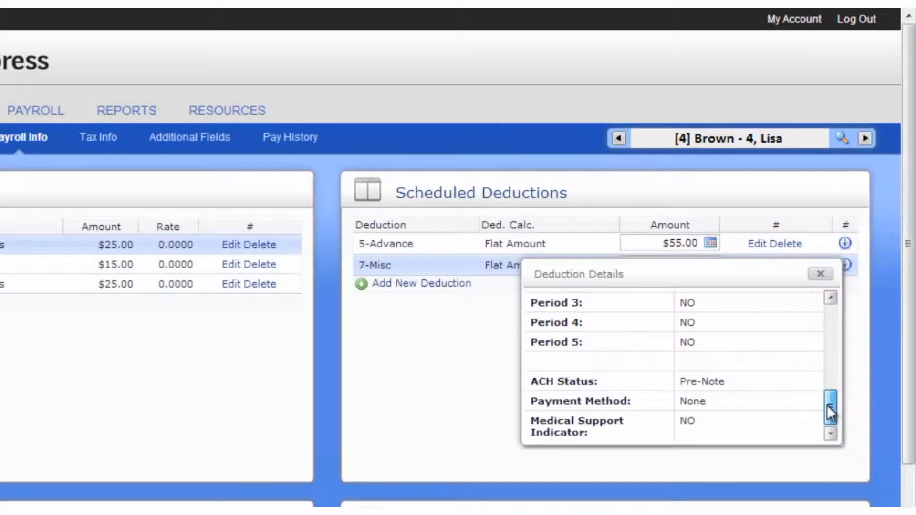
{"action": "left_click", "coordinate": [820, 275]}
- Add an 11-AFLAC After tax scheduled deduction of $25 and save it
{"action": "left_click", "coordinate": [460, 283]}
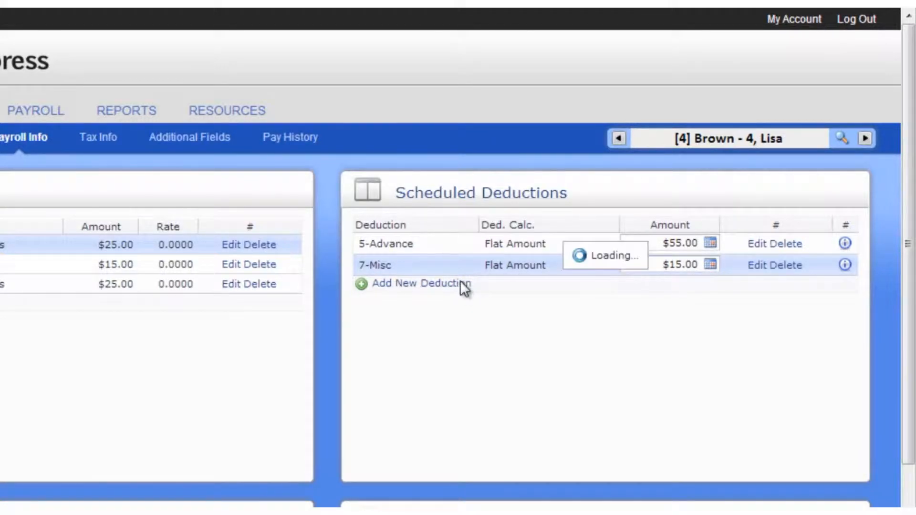
{"action": "left_click", "coordinate": [441, 243]}
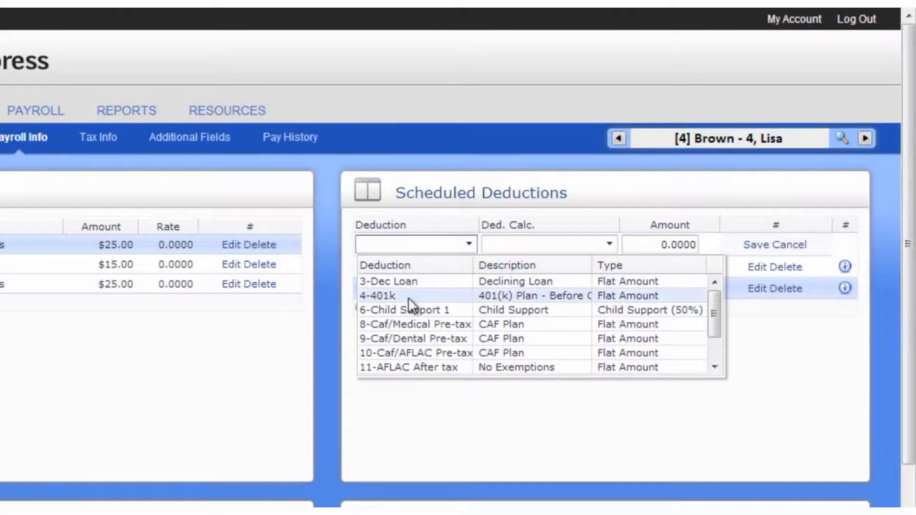
{"action": "left_click", "coordinate": [411, 368]}
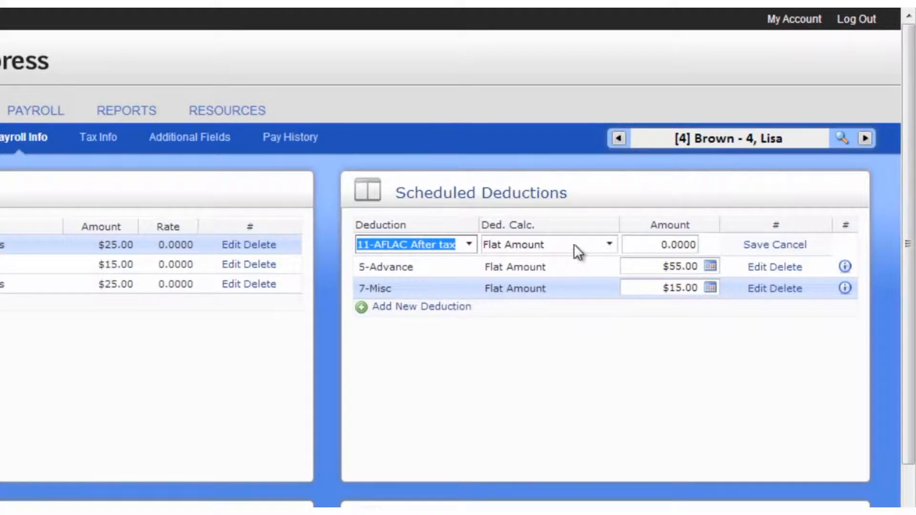
{"action": "left_click", "coordinate": [632, 246]}
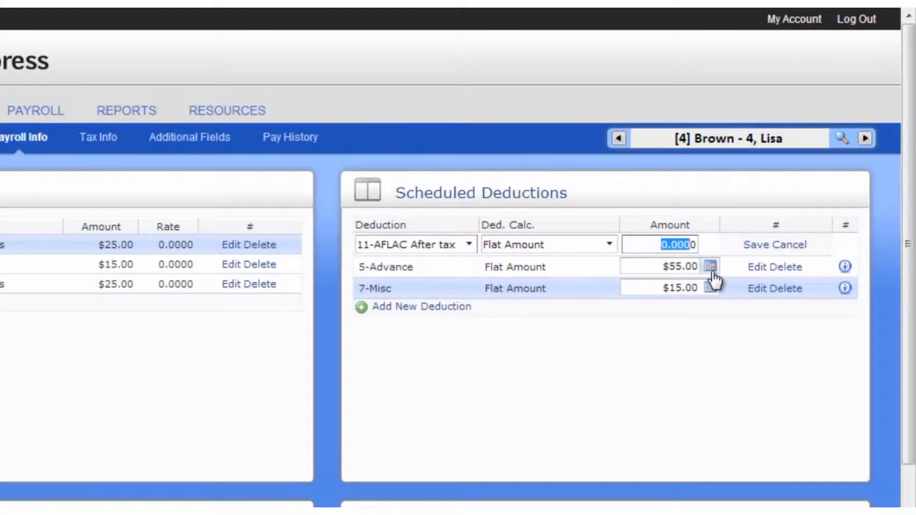
{"action": "type", "text": "25"}
{"action": "left_click", "coordinate": [754, 246]}
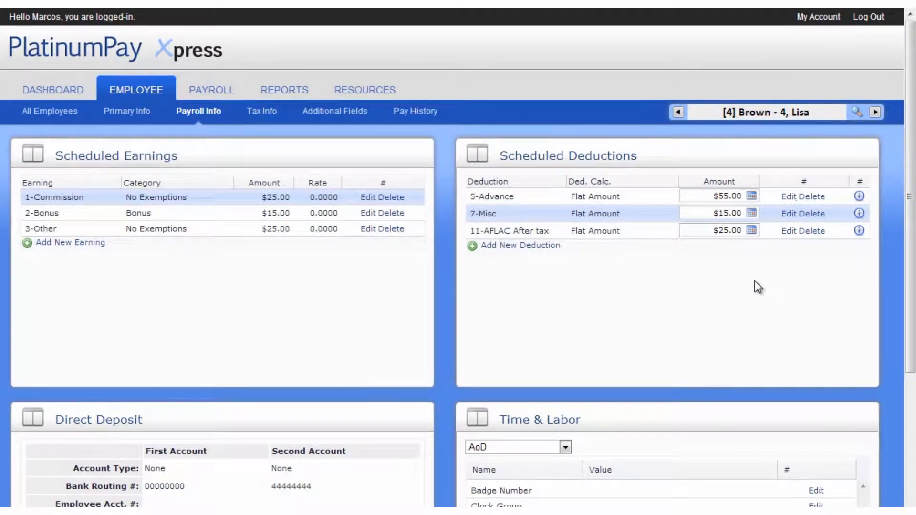
- Edit direct deposit, trying Percent Split with 100 on the first account
{"action": "scroll", "coordinate": [708, 277], "scroll_direction": "down", "scroll_amount": 4}
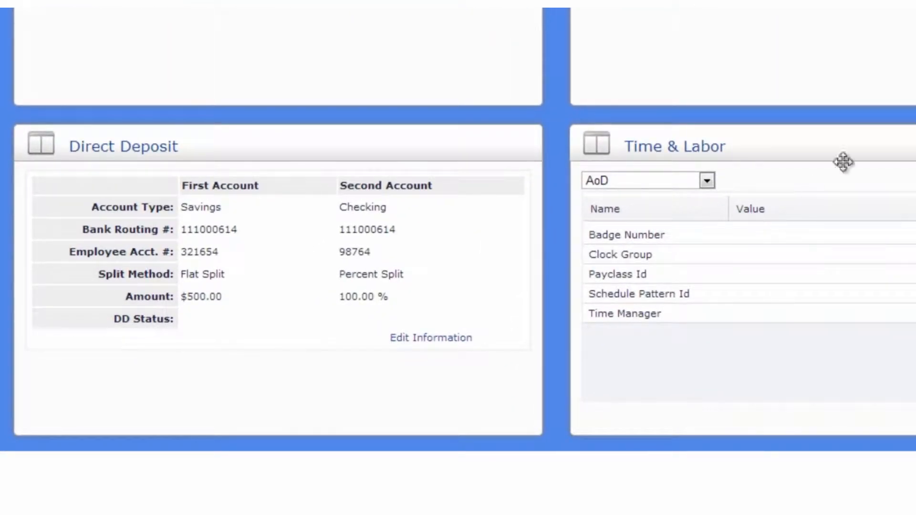
{"action": "left_click", "coordinate": [449, 338]}
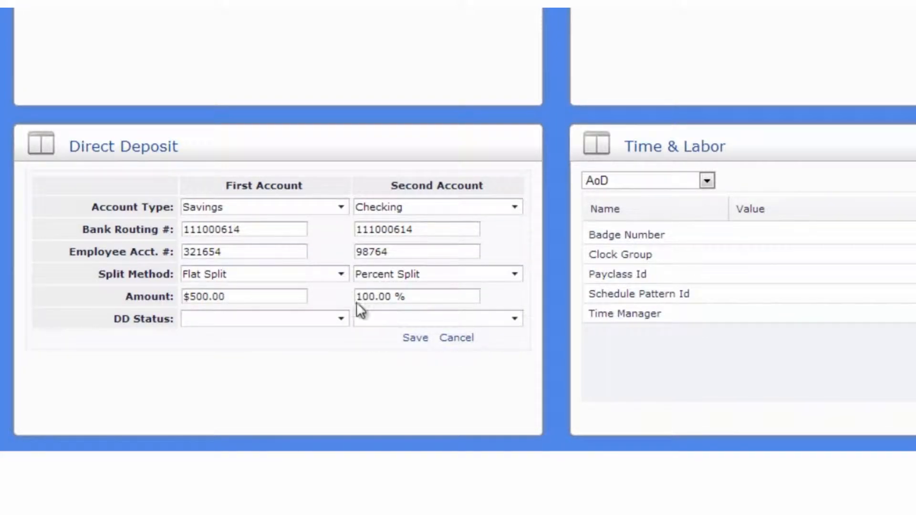
{"action": "left_click", "coordinate": [341, 275]}
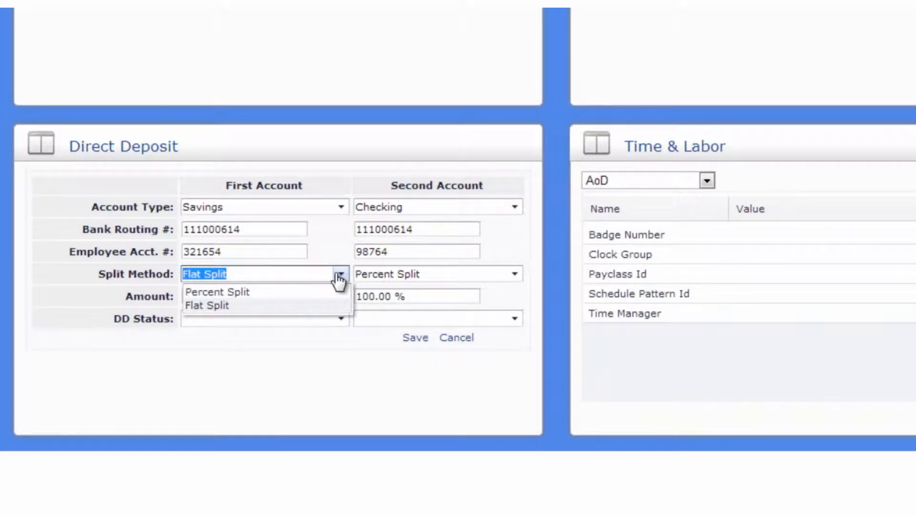
{"action": "left_click", "coordinate": [339, 277]}
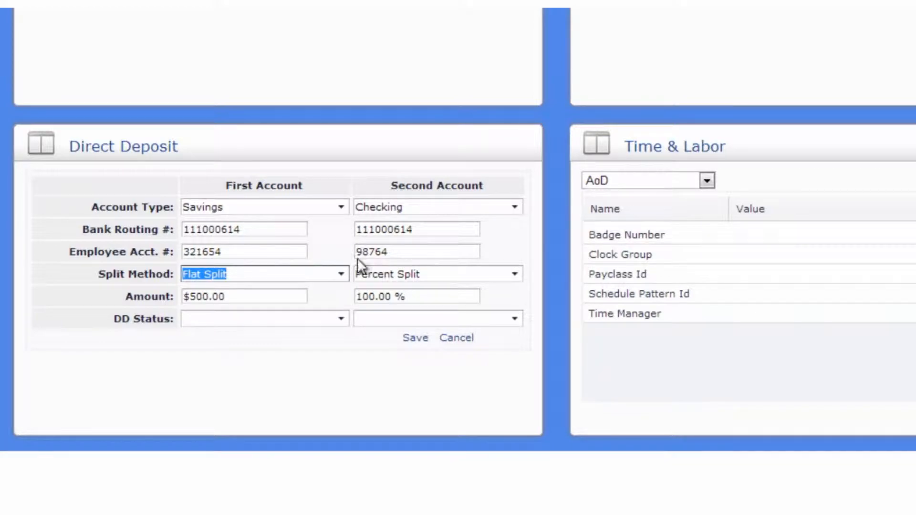
{"action": "left_click", "coordinate": [349, 275]}
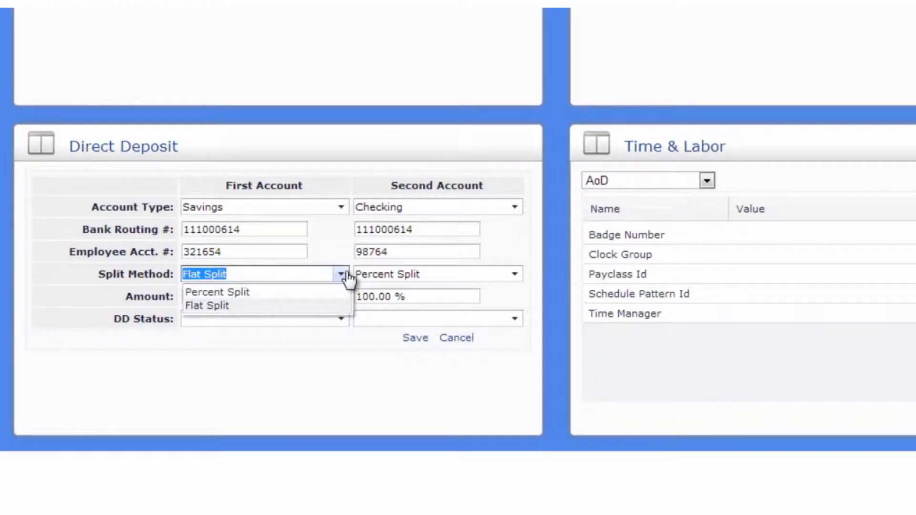
{"action": "left_click", "coordinate": [332, 292]}
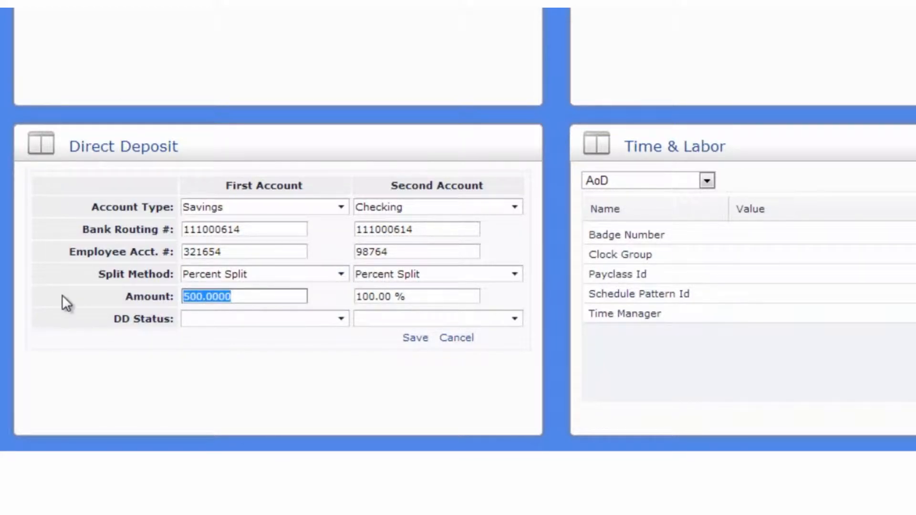
{"action": "type", "text": "100"}
{"action": "key", "text": "BackSpace"}
{"action": "key", "text": "BackSpace"}
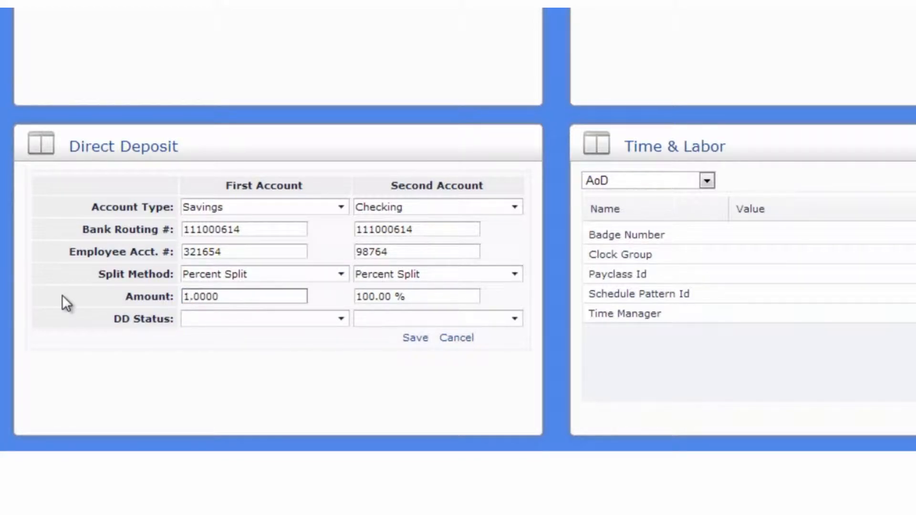
{"action": "key", "text": "Tab"}
- Set the first account to Flat Split at 100.0000, keep the second at 100%, and save
{"action": "left_click", "coordinate": [306, 272]}
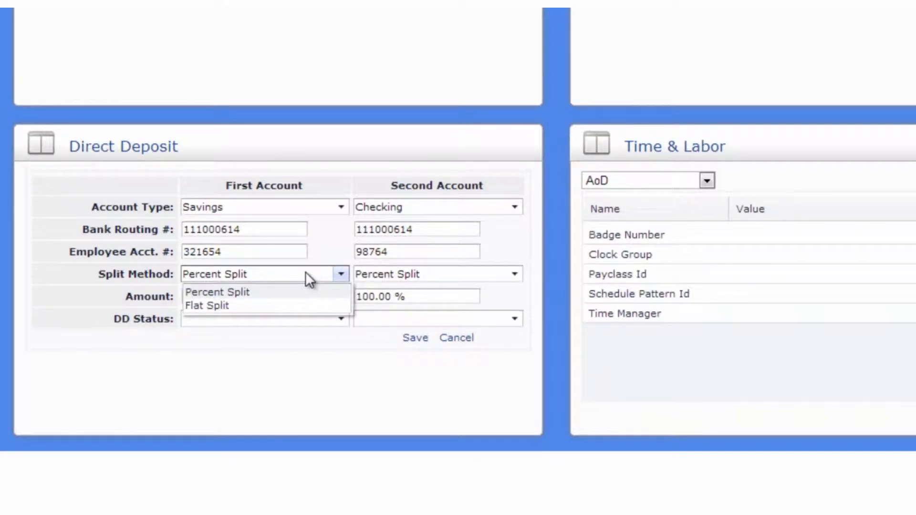
{"action": "left_click", "coordinate": [261, 304]}
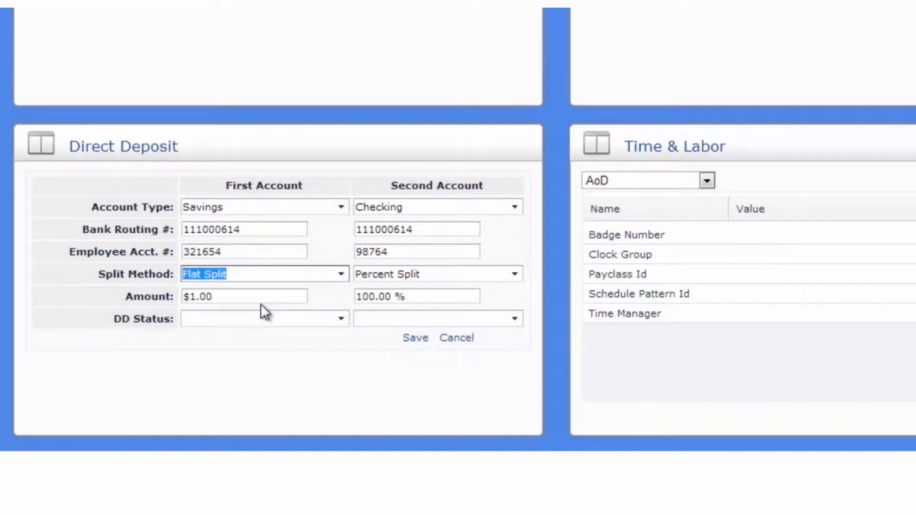
{"action": "left_click", "coordinate": [244, 297]}
{"action": "left_click_drag", "start_coordinate": [244, 296], "coordinate": [118, 286]}
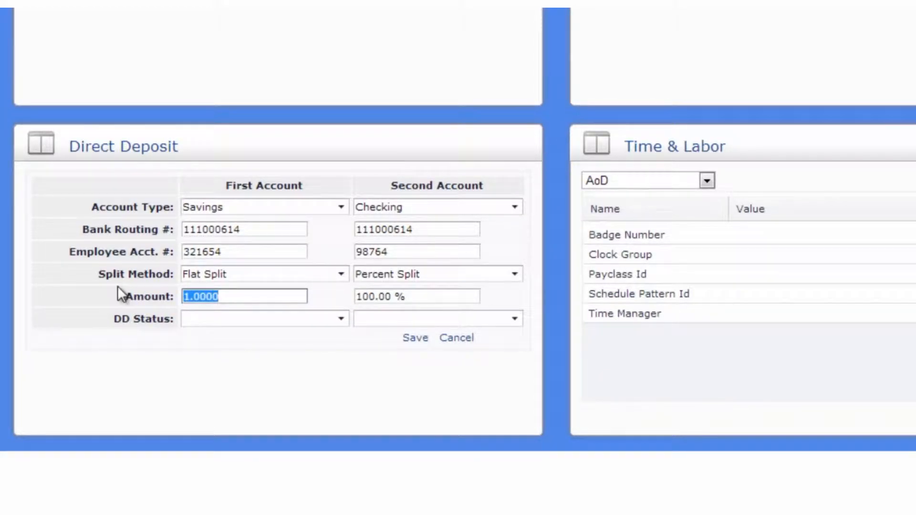
{"action": "type", "text": "100.0000"}
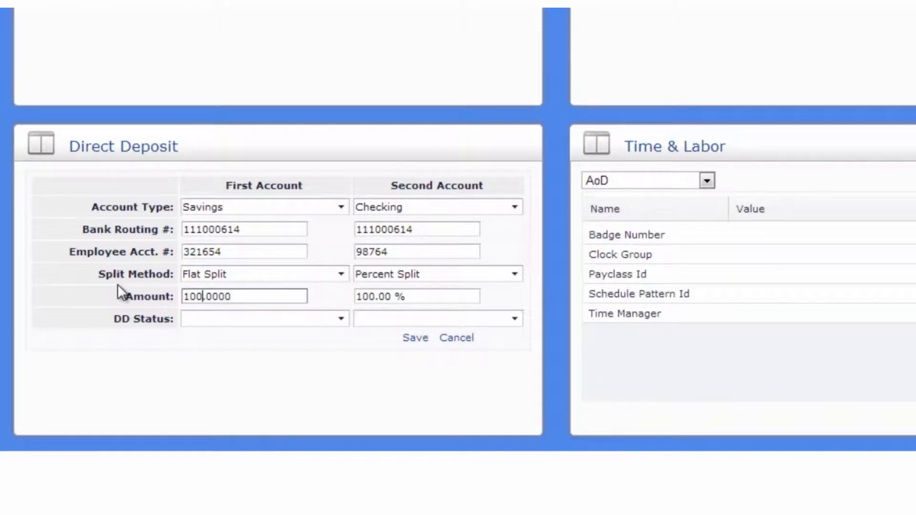
{"action": "key", "text": "Tab"}
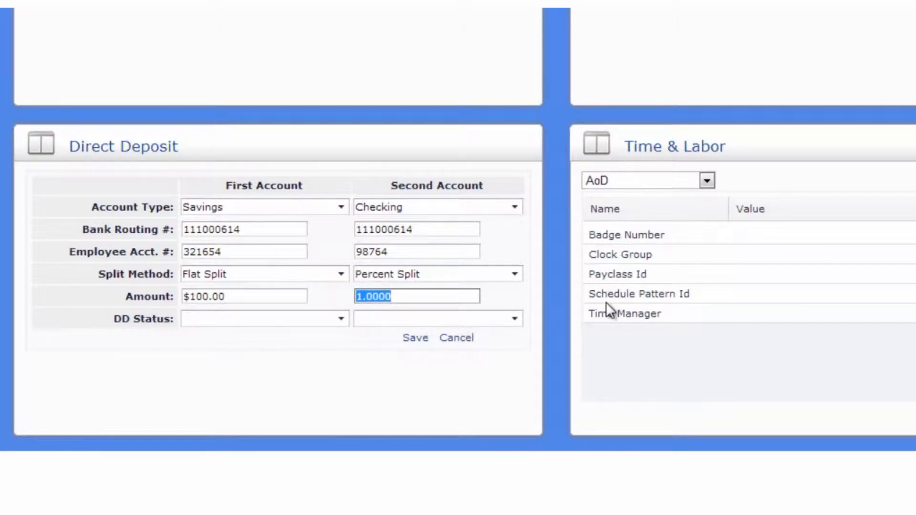
{"action": "left_click", "coordinate": [514, 300]}
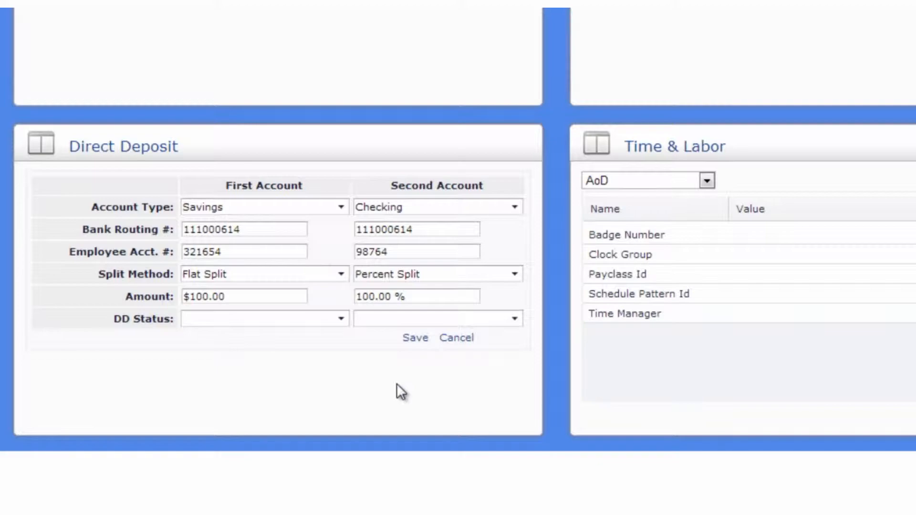
{"action": "left_click", "coordinate": [414, 338]}
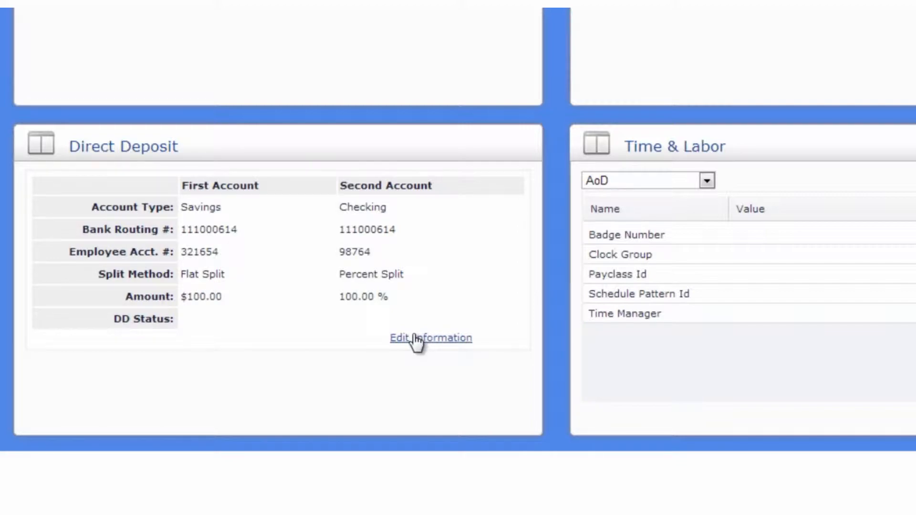
- Switch Time & Labor from AoD to Swipeclock and save a new Card Number2 value
{"action": "left_click", "coordinate": [610, 178]}
{"action": "left_click", "coordinate": [644, 212]}
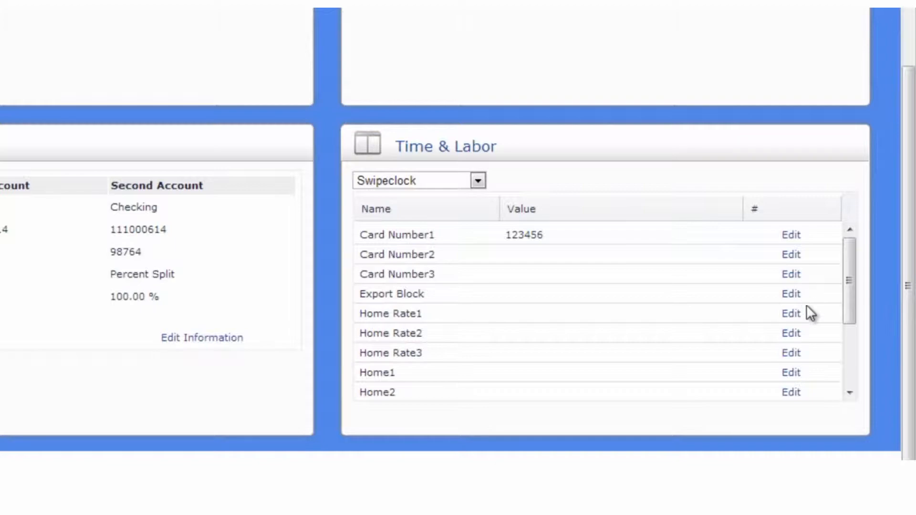
{"action": "left_click", "coordinate": [790, 255]}
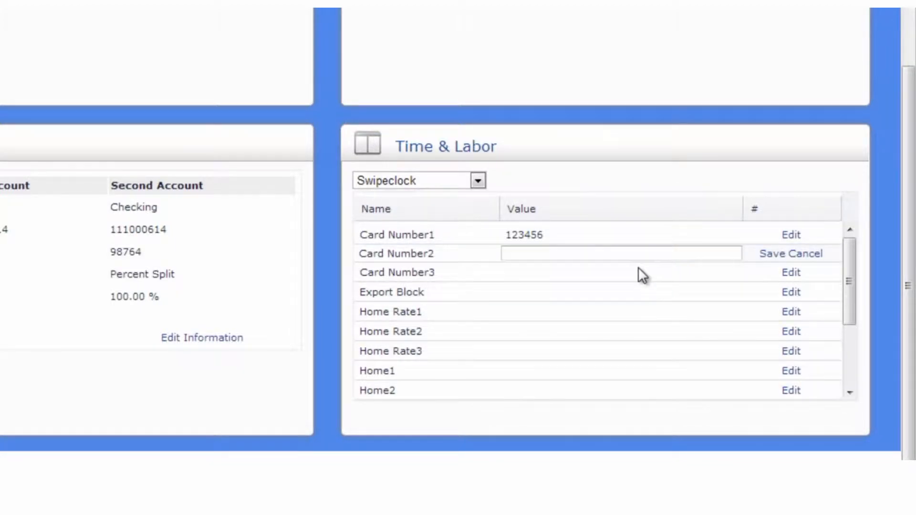
{"action": "left_click", "coordinate": [616, 256]}
{"action": "type", "text": "123355"}
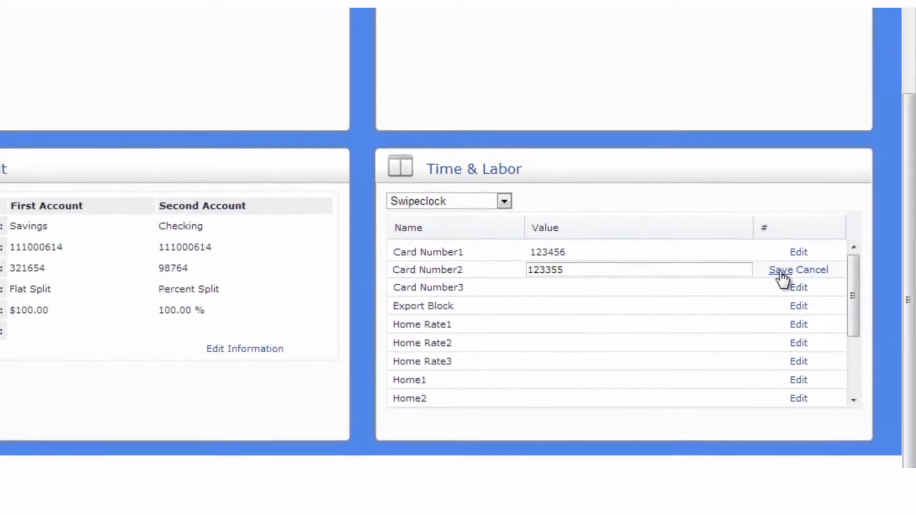
{"action": "left_click", "coordinate": [765, 254]}
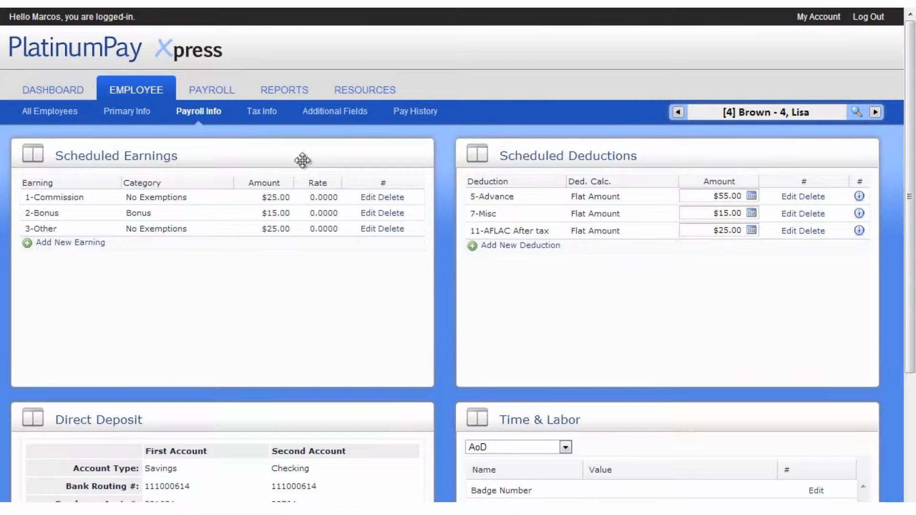
- Show the Tax Info sub-tab and switch the record to employee 6
{"action": "left_click", "coordinate": [262, 113]}
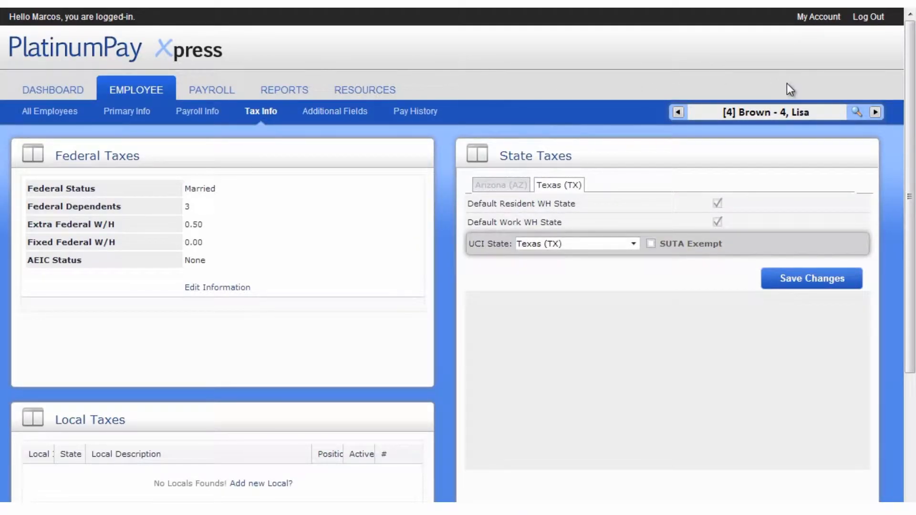
{"action": "left_click", "coordinate": [855, 113]}
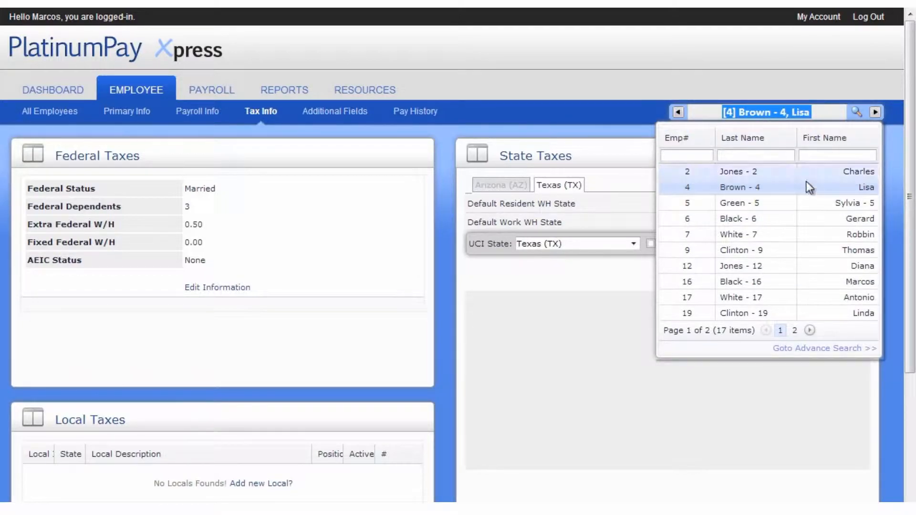
{"action": "left_click", "coordinate": [791, 222]}
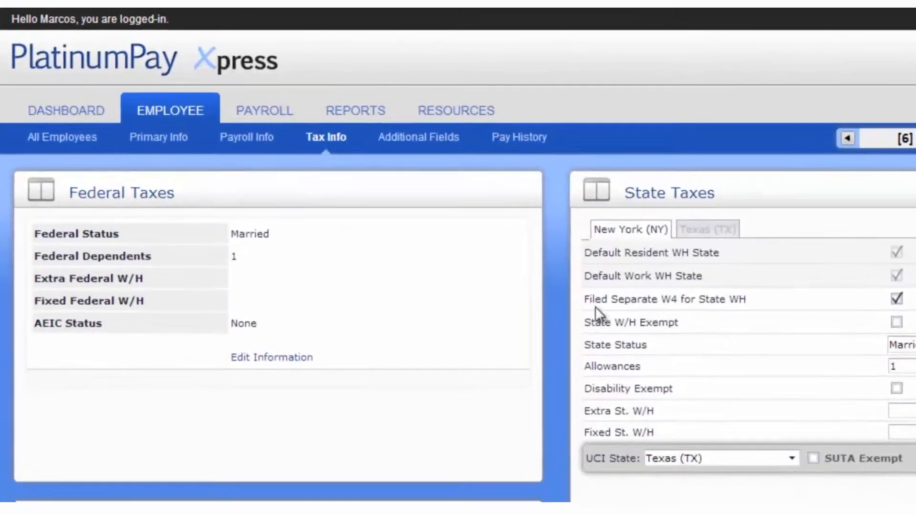
- Save employee 6's federal taxes with Extra Federal W/H cleared to 0.00 and Fixed Federal W/H 0.15
{"action": "left_click", "coordinate": [310, 359]}
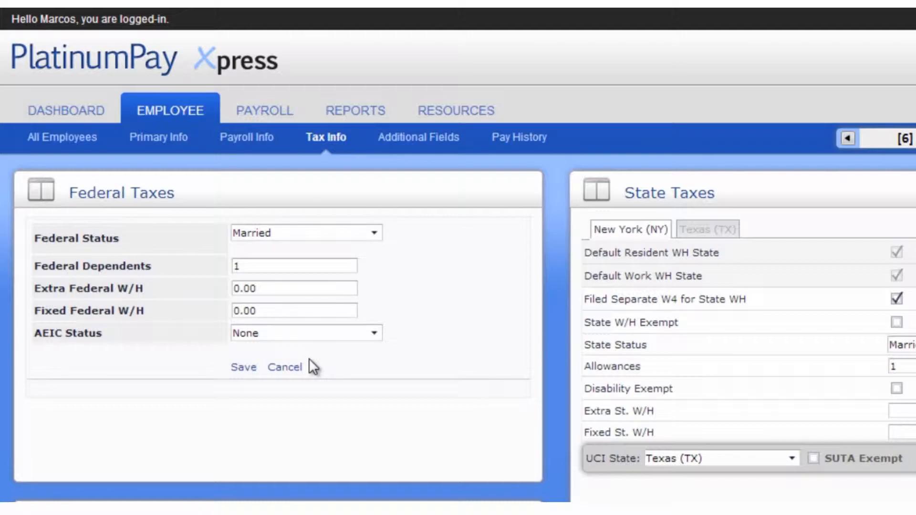
{"action": "left_click", "coordinate": [305, 285]}
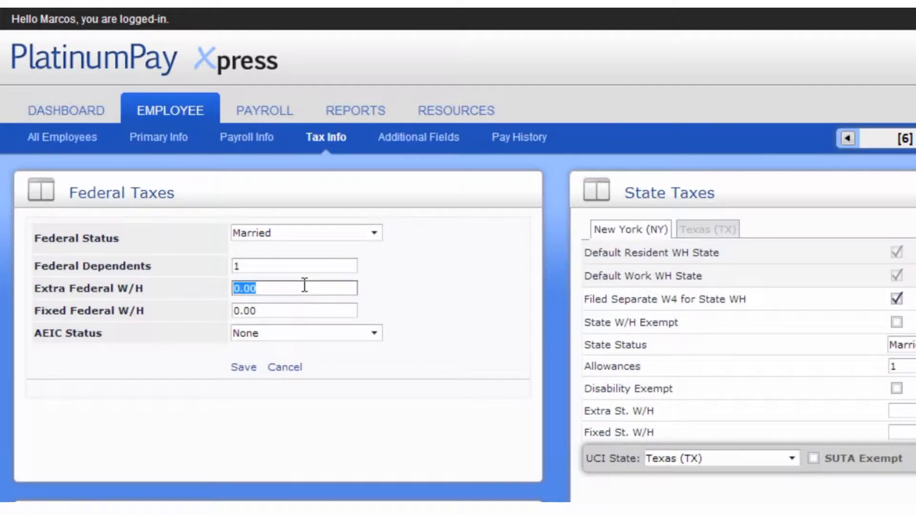
{"action": "type", "text": "150"}
{"action": "key", "text": "Tab"}
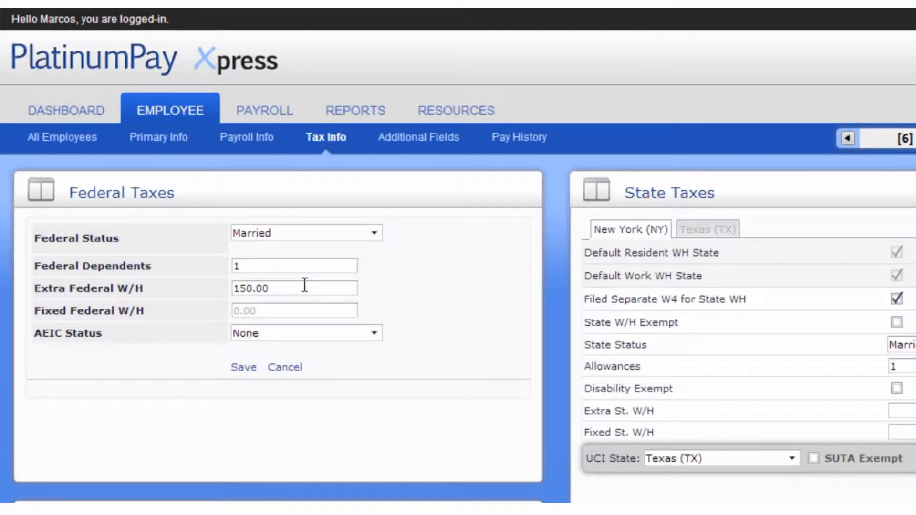
{"action": "left_click", "coordinate": [287, 288]}
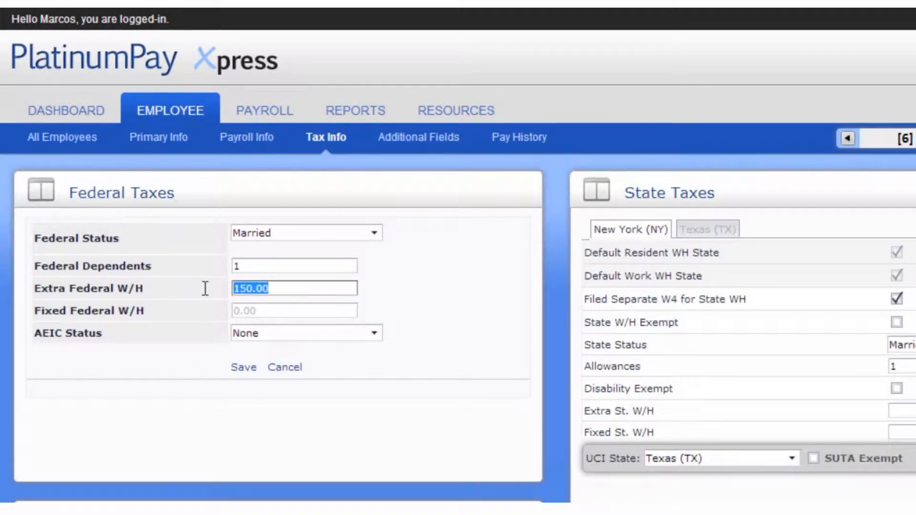
{"action": "key", "text": "BackSpace"}
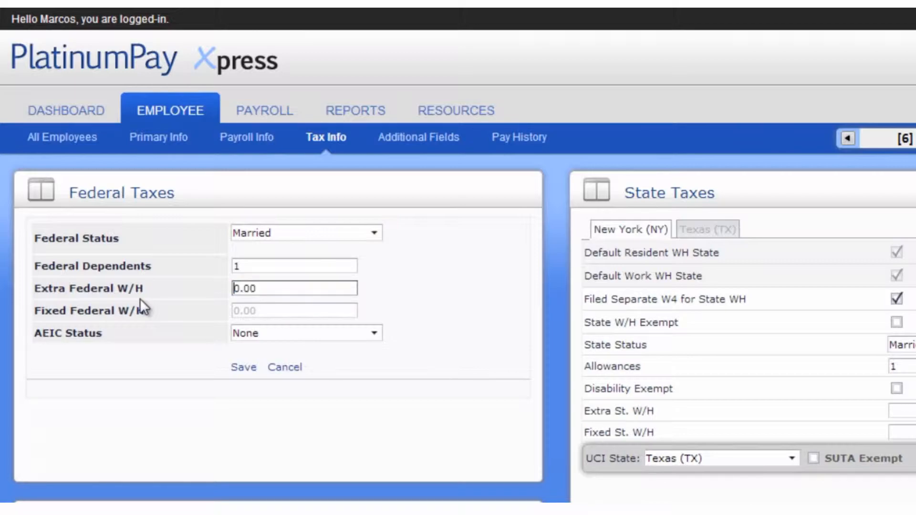
{"action": "left_click", "coordinate": [248, 311]}
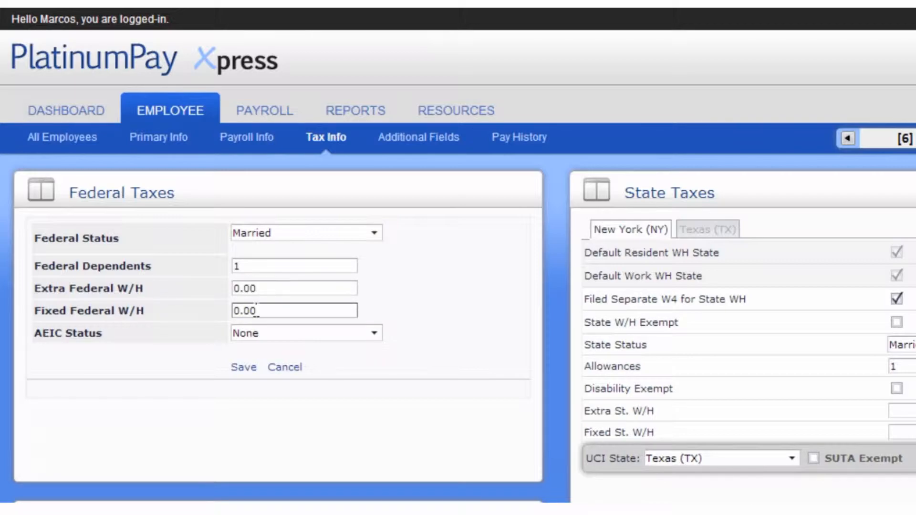
{"action": "type", "text": "15"}
{"action": "key", "text": "Tab"}
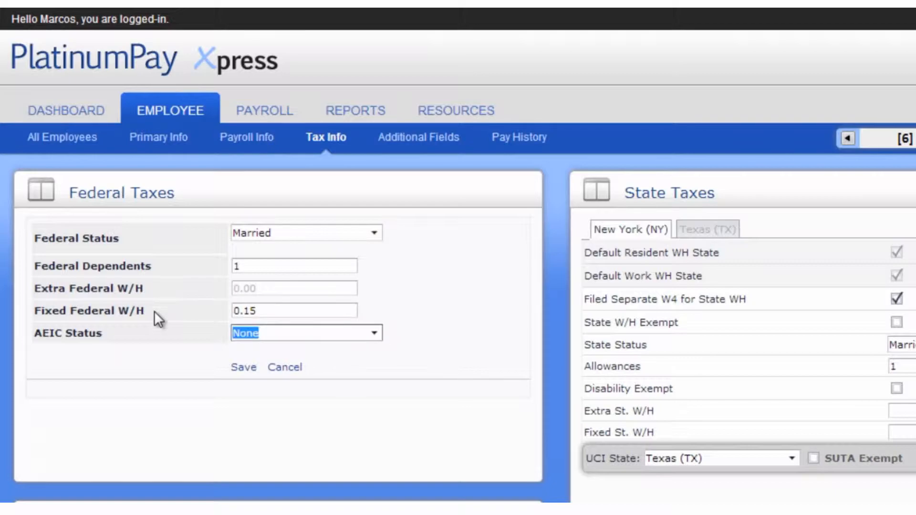
{"action": "left_click", "coordinate": [244, 370]}
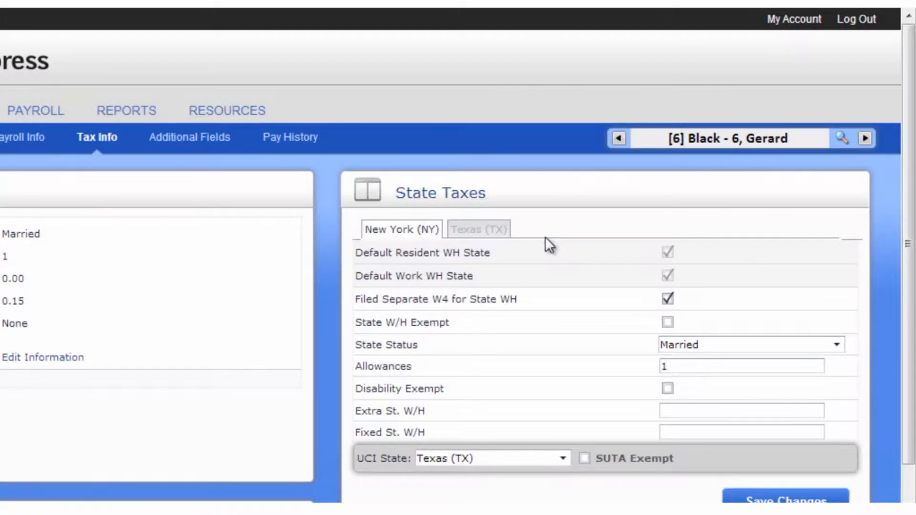
{"action": "left_click", "coordinate": [682, 411]}
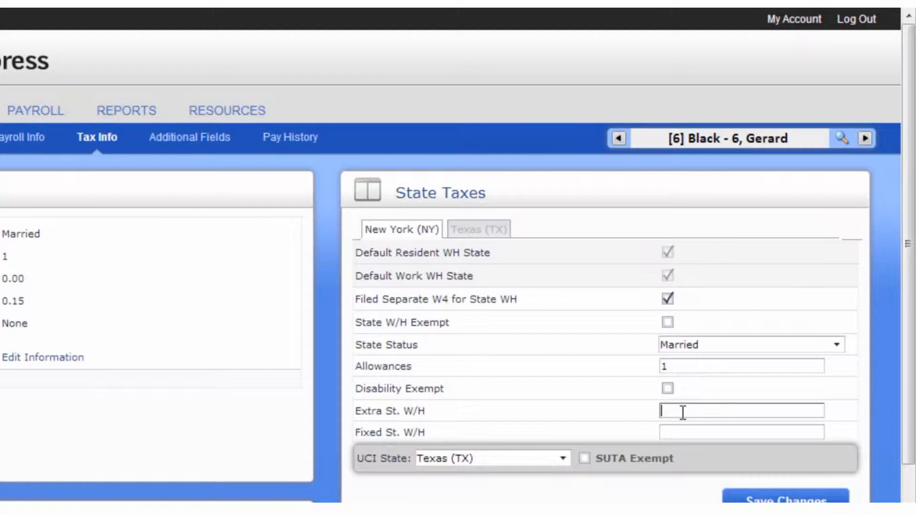
{"action": "left_click", "coordinate": [750, 499]}
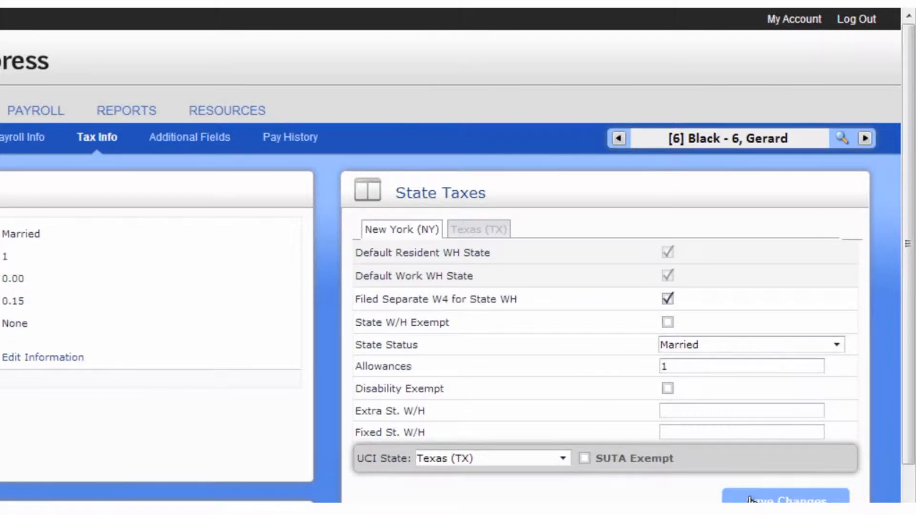
{"action": "scroll", "coordinate": [614, 502], "scroll_direction": "down", "scroll_amount": 4}
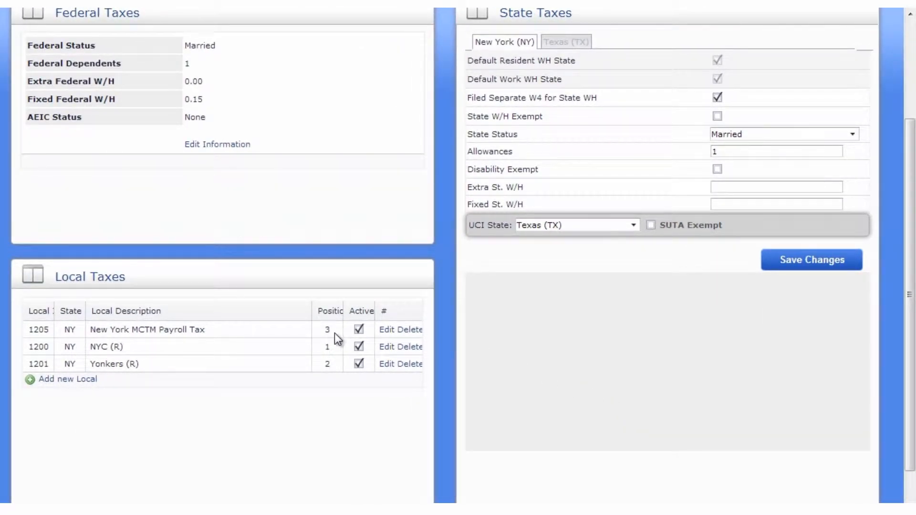
- Inspect the New York MCTM Payroll Tax local entry without changes, then show Additional Fields
{"action": "left_click", "coordinate": [386, 330]}
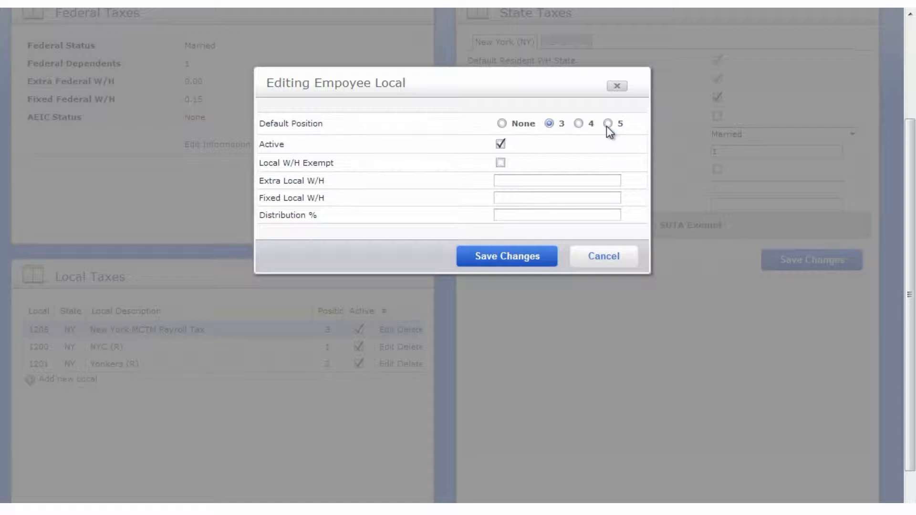
{"action": "left_click", "coordinate": [625, 263]}
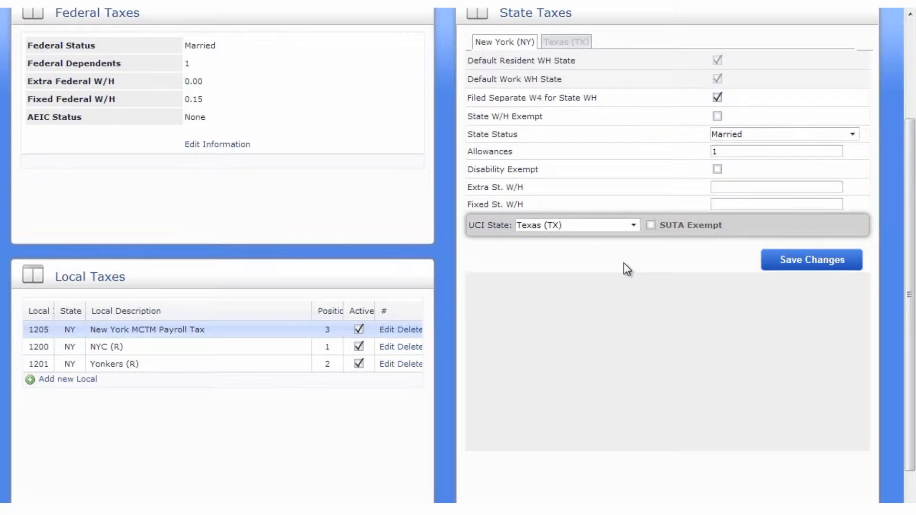
{"action": "scroll", "coordinate": [623, 269], "scroll_direction": "up", "scroll_amount": 3}
{"action": "left_click", "coordinate": [351, 113]}
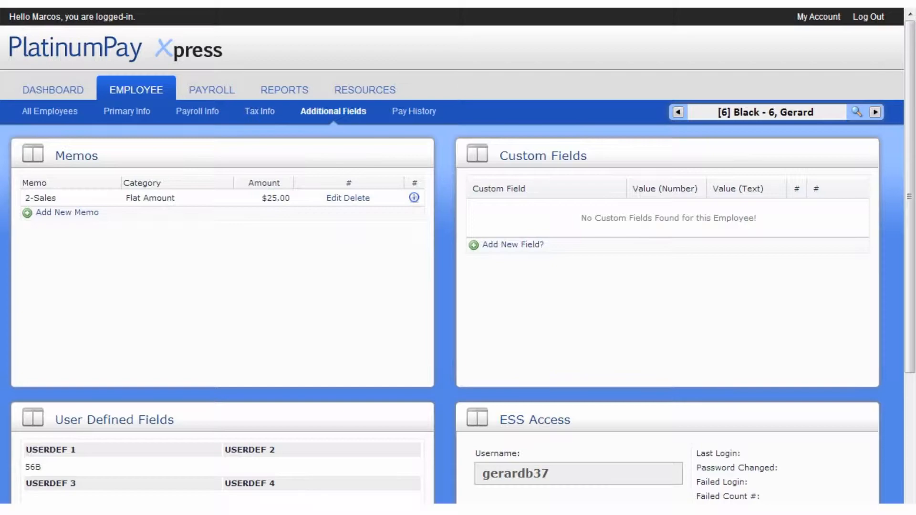
- Add a 1-401k Match memo with amount 0.03 (3.00 % of gross) for employee 6
{"action": "left_click", "coordinate": [87, 217]}
{"action": "left_click", "coordinate": [104, 198]}
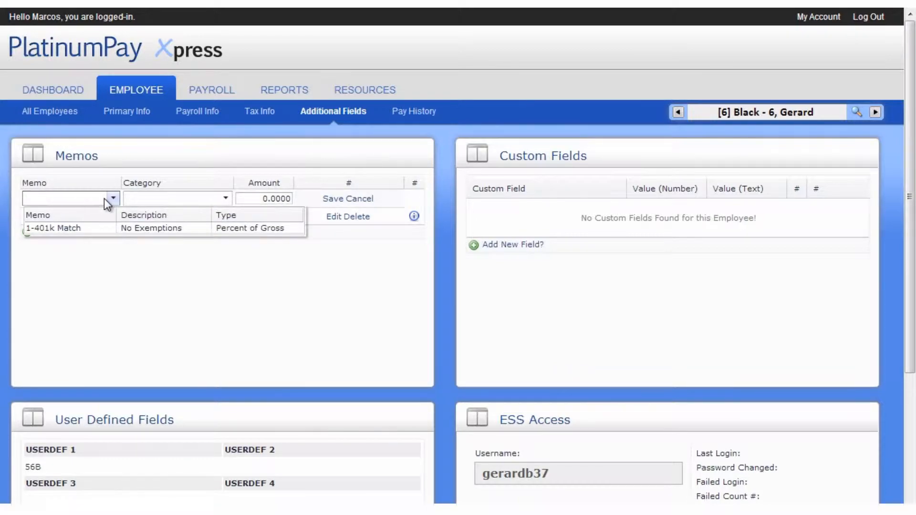
{"action": "left_click", "coordinate": [90, 230]}
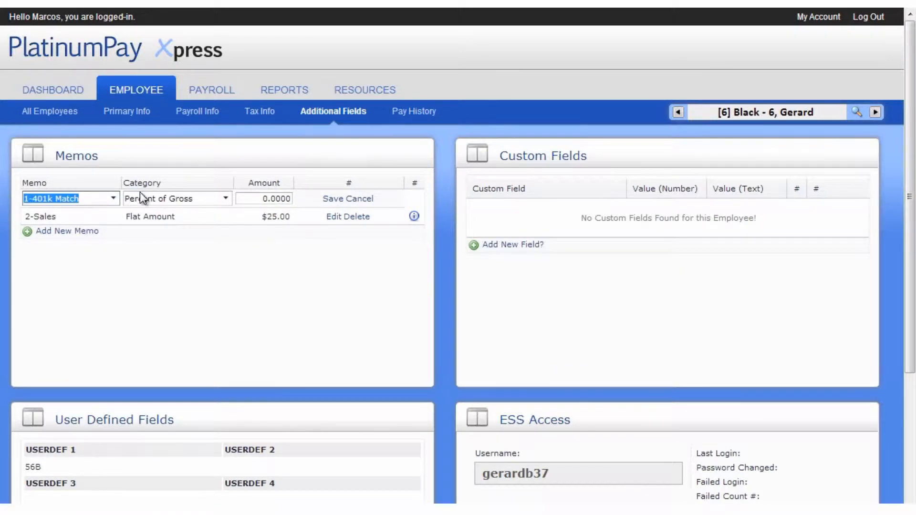
{"action": "left_click", "coordinate": [256, 199]}
{"action": "type", "text": "0.03"}
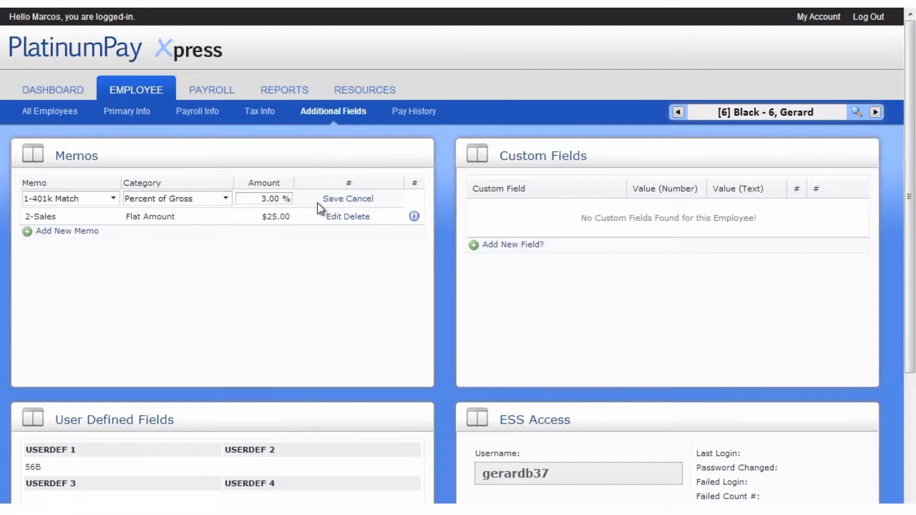
{"action": "left_click", "coordinate": [331, 198]}
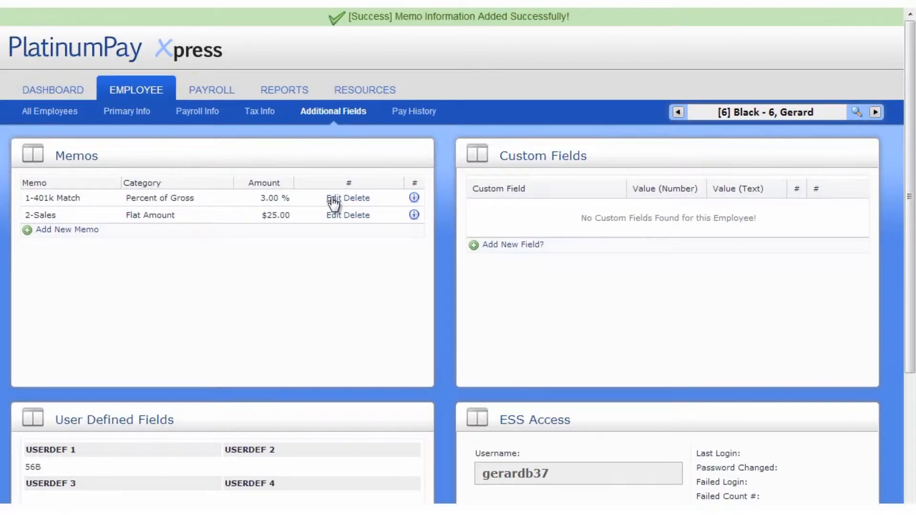
{"action": "scroll", "coordinate": [333, 202], "scroll_direction": "down", "scroll_amount": 5}
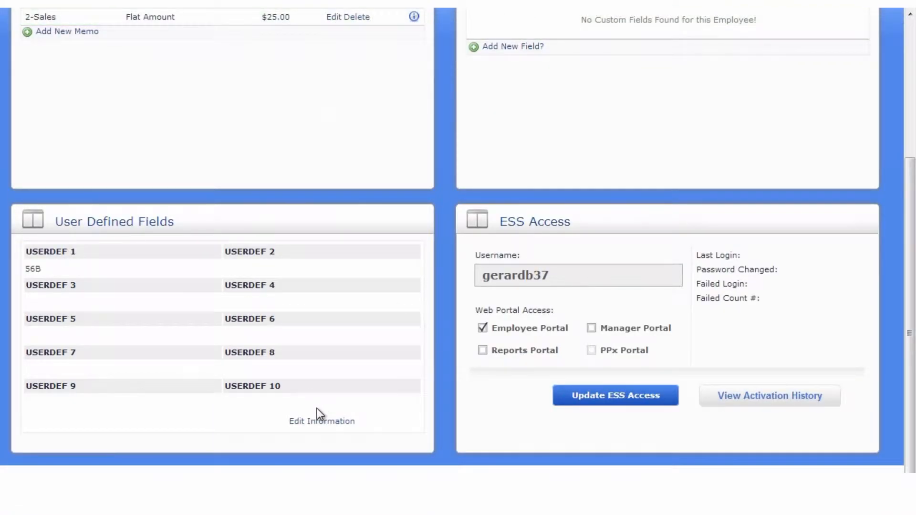
- Set the USERDEF 3 user-defined field to 'abc' and save it
{"action": "left_click", "coordinate": [308, 422]}
{"action": "left_click", "coordinate": [126, 302]}
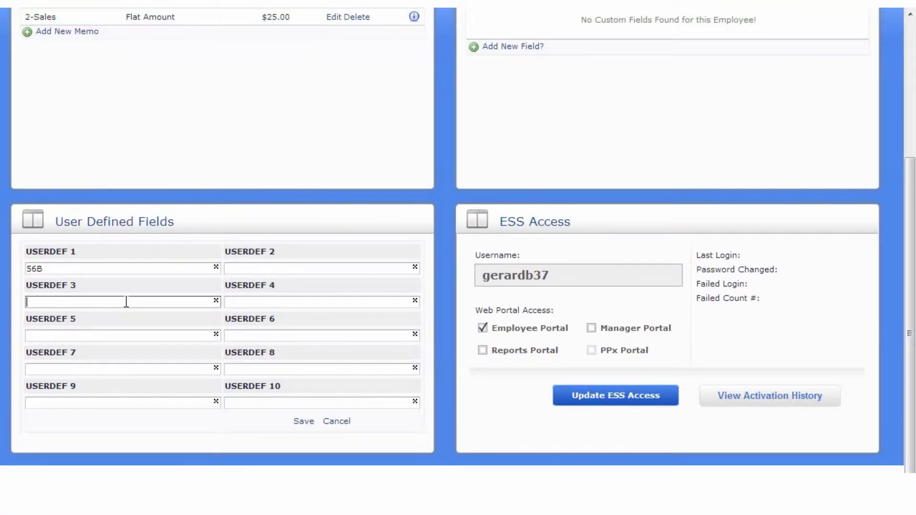
{"action": "type", "text": "abc"}
{"action": "left_click", "coordinate": [305, 423]}
- Review the employee's page, then show the Pay History sub-tab with its gross earnings chart
{"action": "scroll", "coordinate": [308, 424], "scroll_direction": "up", "scroll_amount": 2}
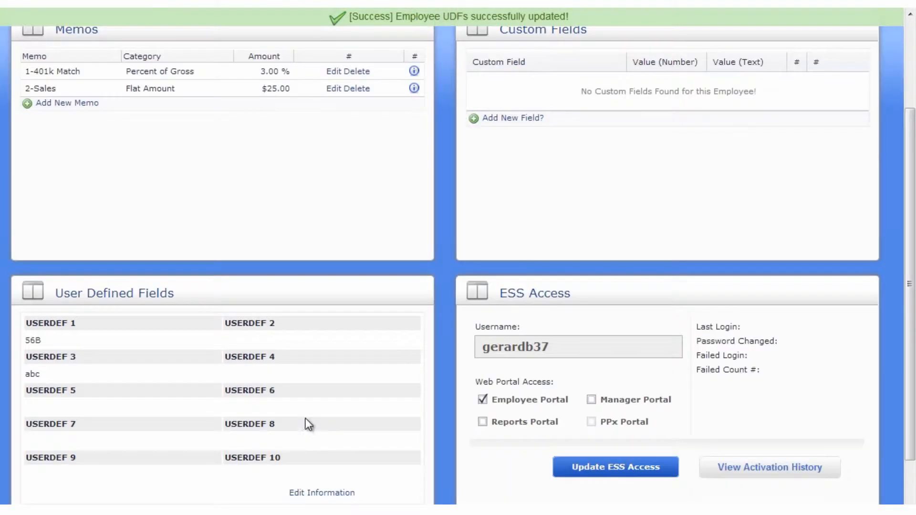
{"action": "scroll", "coordinate": [308, 425], "scroll_direction": "up", "scroll_amount": 3}
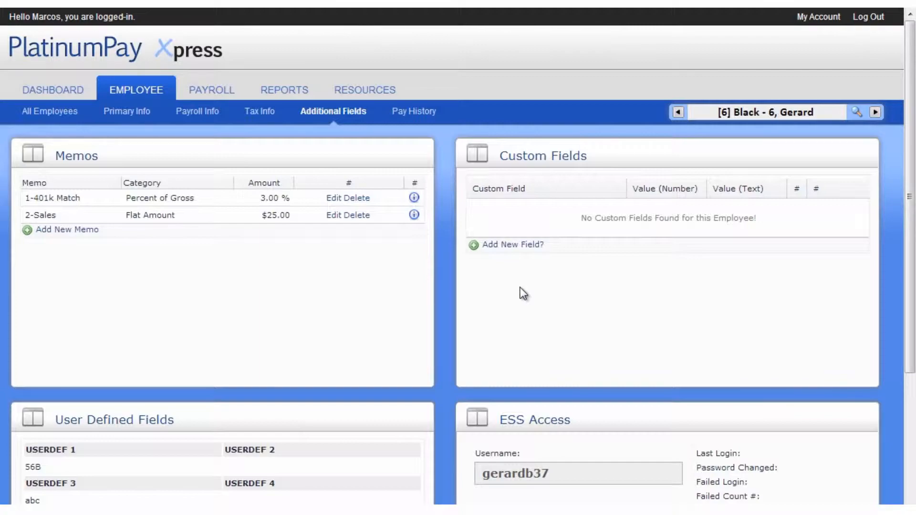
{"action": "scroll", "coordinate": [520, 288], "scroll_direction": "down", "scroll_amount": 3}
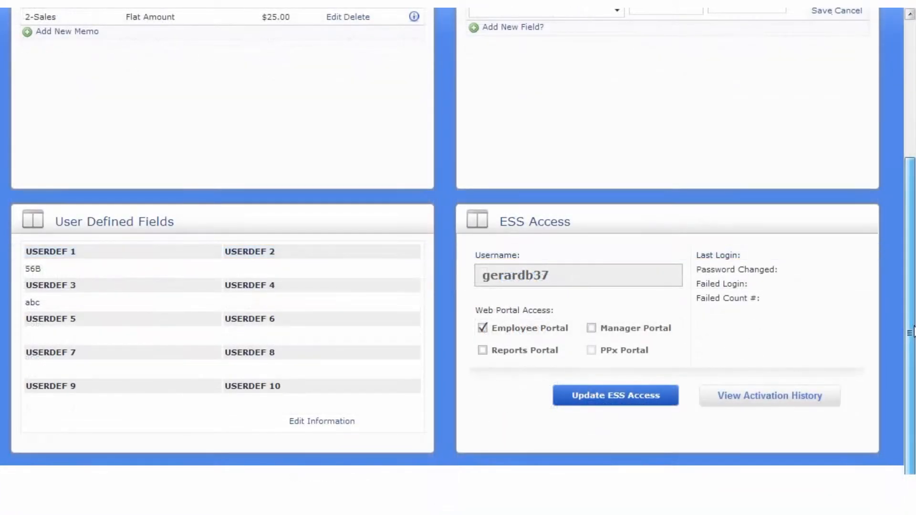
{"action": "scroll", "coordinate": [912, 244], "scroll_direction": "up", "scroll_amount": 3}
{"action": "left_click_drag", "start_coordinate": [915, 244], "coordinate": [914, 190]}
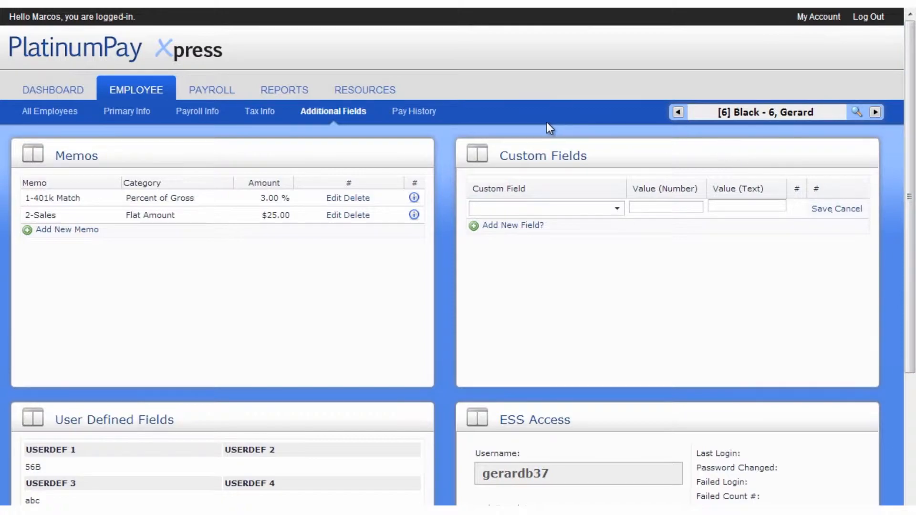
{"action": "left_click", "coordinate": [426, 111]}
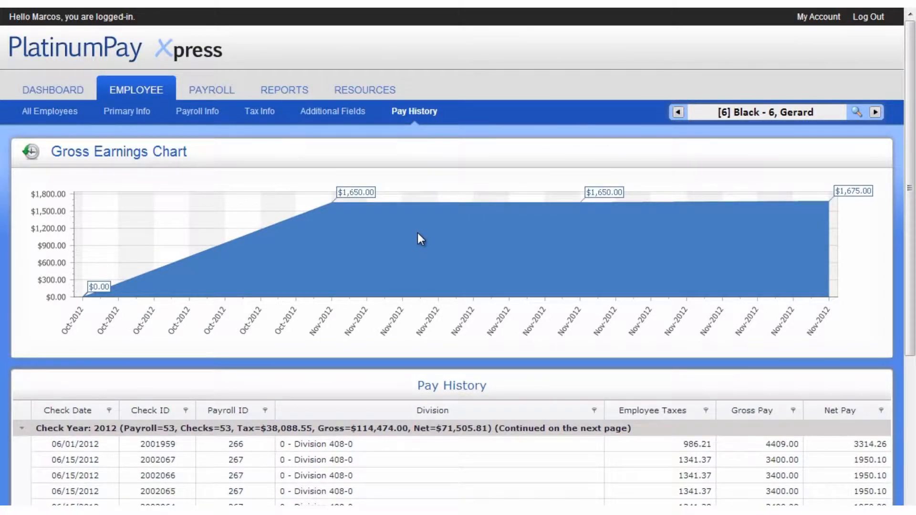
- Browse employee 6's pay history, switch to employee 7, then return to All Employees
{"action": "scroll", "coordinate": [417, 232], "scroll_direction": "down", "scroll_amount": 3}
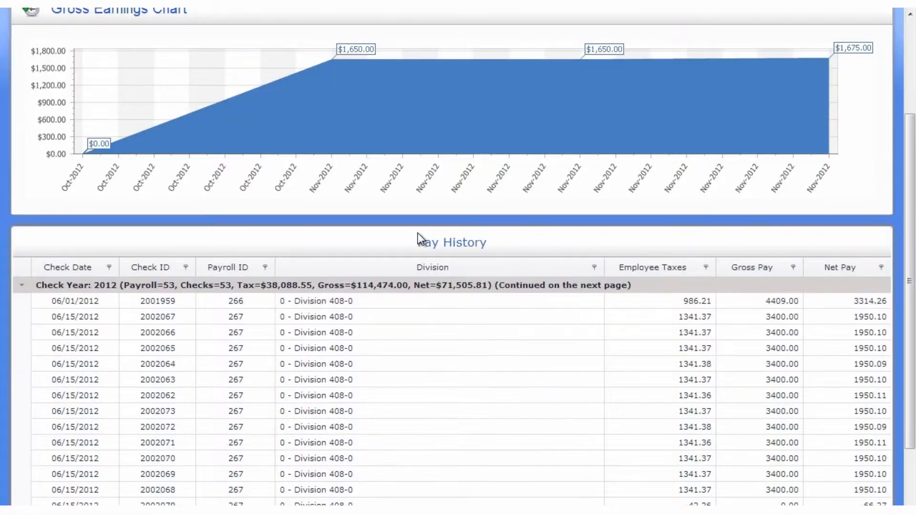
{"action": "scroll", "coordinate": [417, 233], "scroll_direction": "down", "scroll_amount": 2}
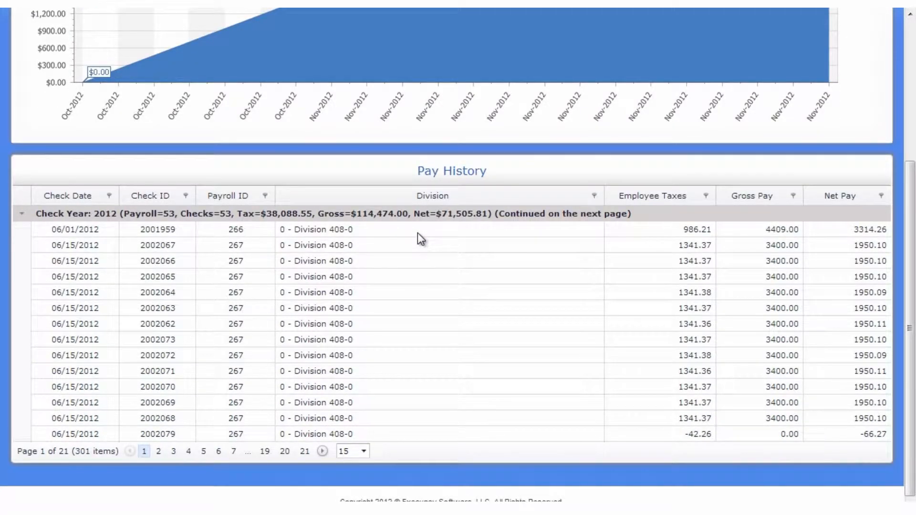
{"action": "scroll", "coordinate": [417, 232], "scroll_direction": "up", "scroll_amount": 5}
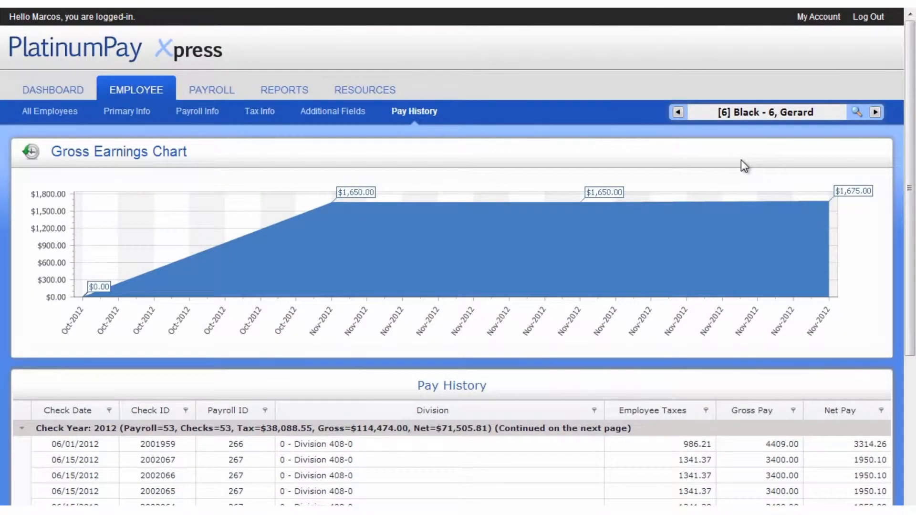
{"action": "left_click", "coordinate": [857, 114]}
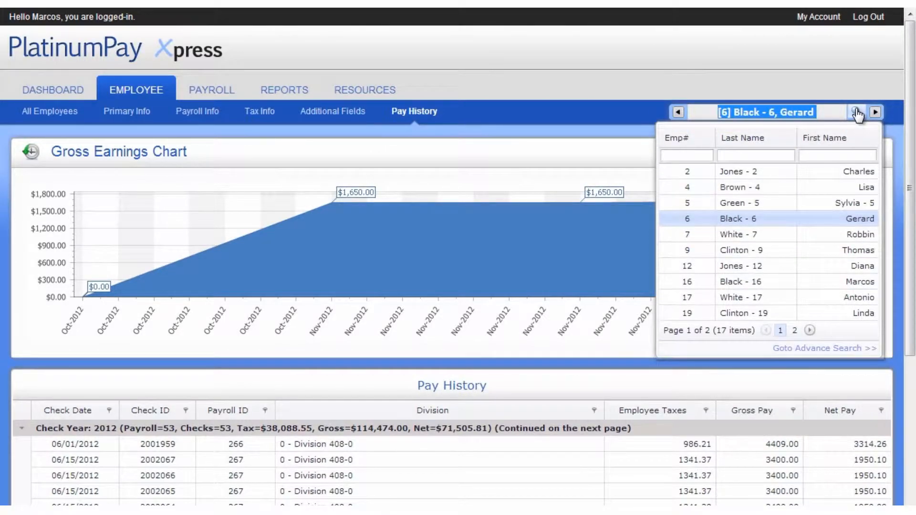
{"action": "left_click", "coordinate": [728, 235]}
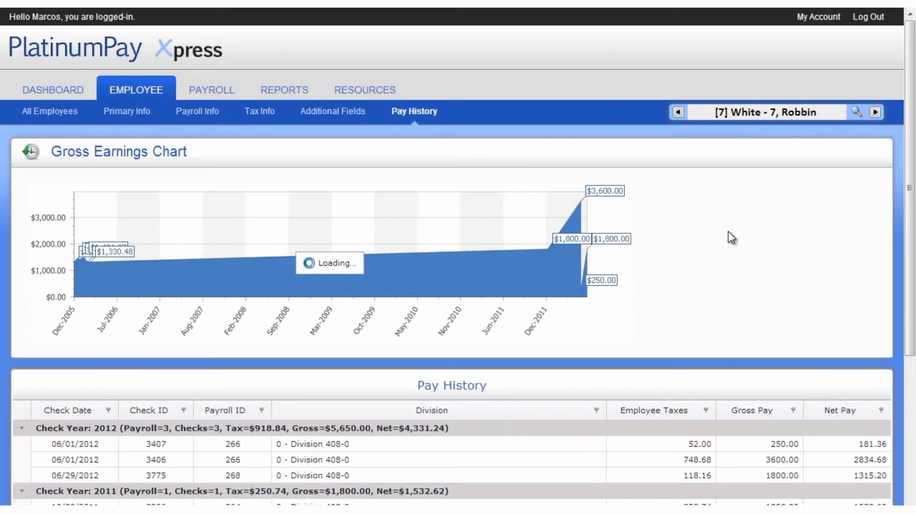
{"action": "left_click", "coordinate": [58, 107]}
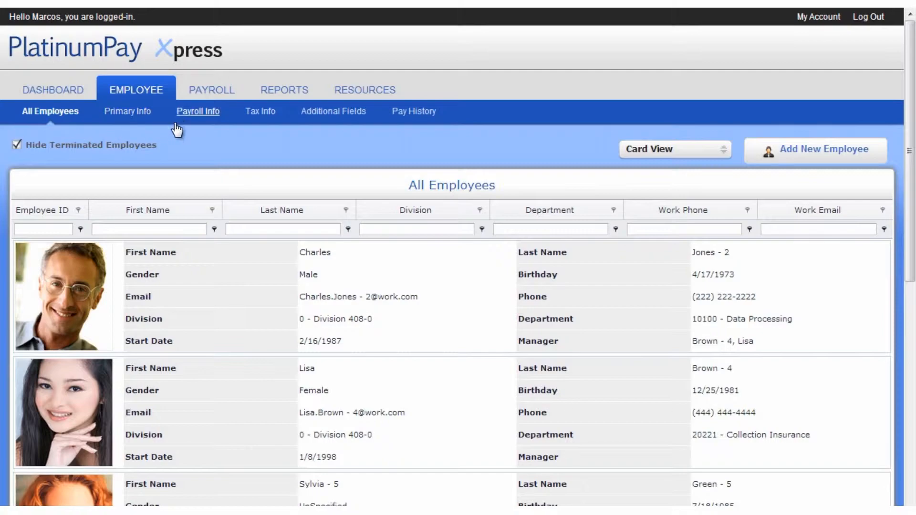
- On the Payroll tab, start a 1-Step payroll and confirm the run
{"action": "left_click", "coordinate": [211, 90]}
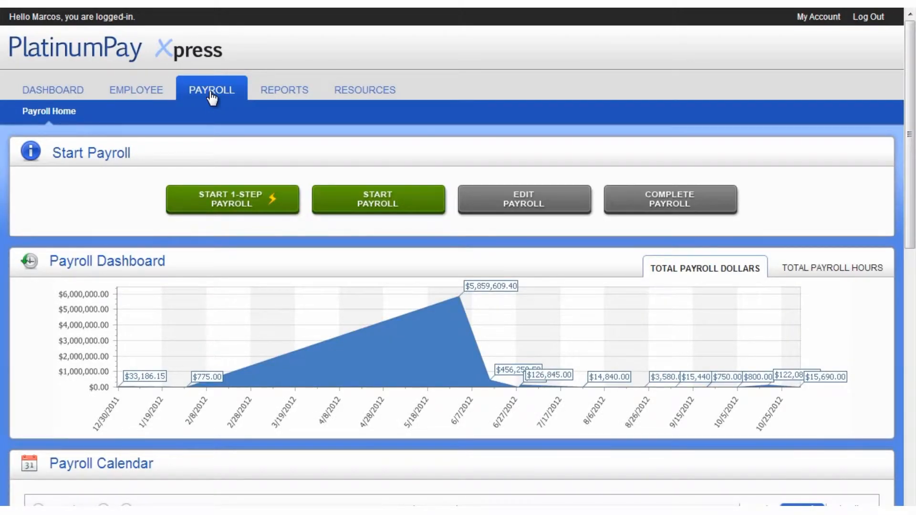
{"action": "left_click", "coordinate": [219, 193]}
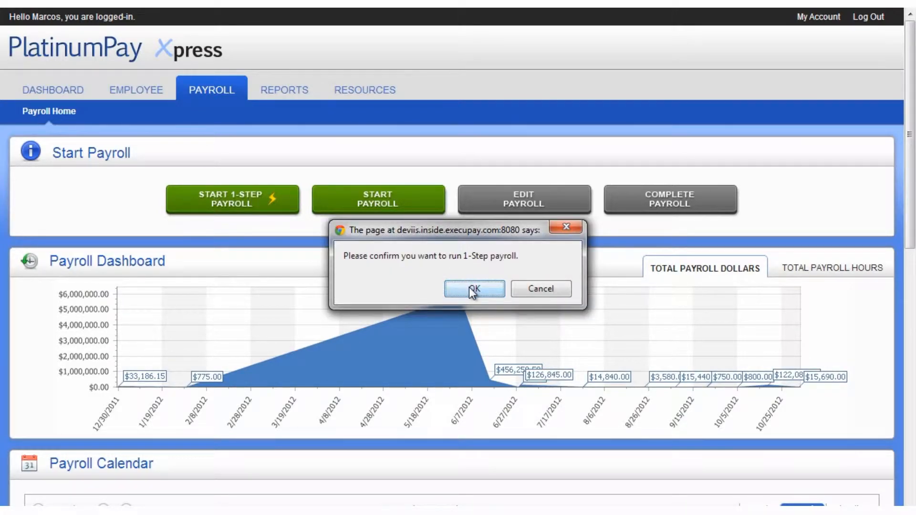
{"action": "left_click", "coordinate": [473, 288]}
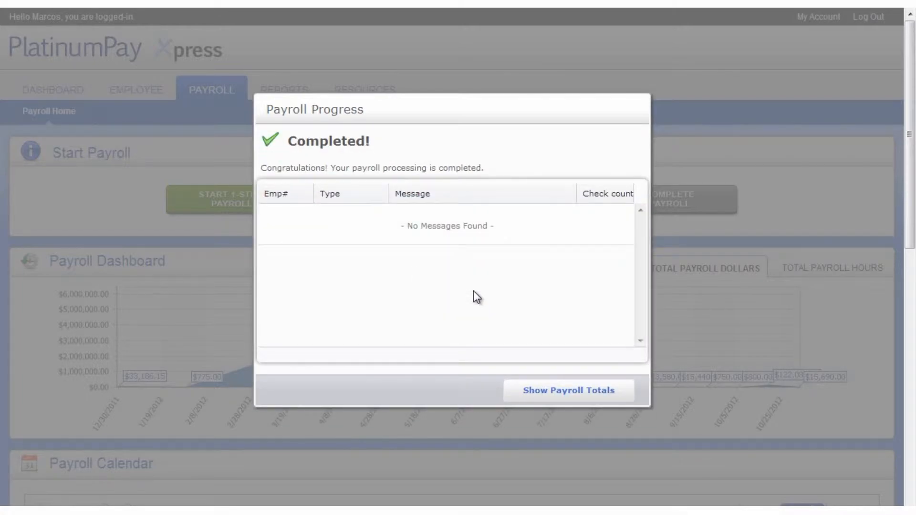
- Review the completed payroll's totals, then submit the payroll and confirm
{"action": "left_click", "coordinate": [547, 392]}
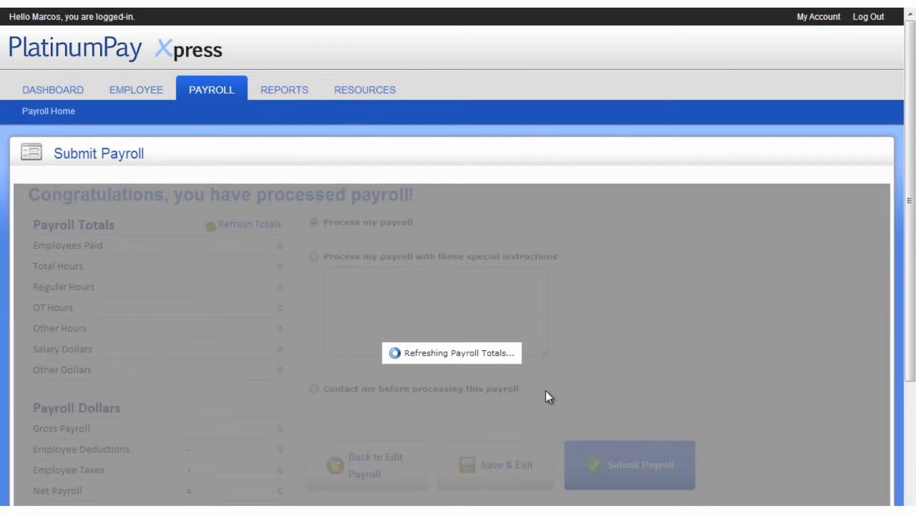
{"action": "scroll", "coordinate": [548, 396], "scroll_direction": "down", "scroll_amount": 2}
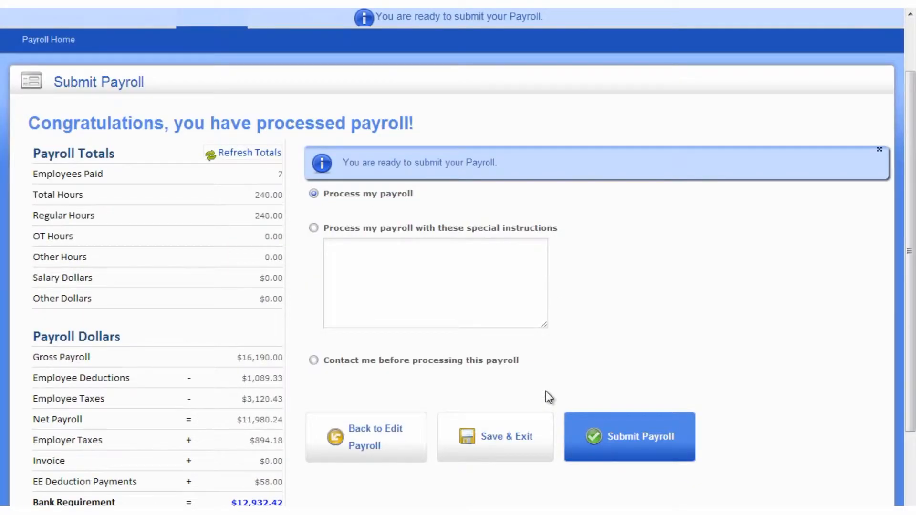
{"action": "left_click", "coordinate": [625, 428]}
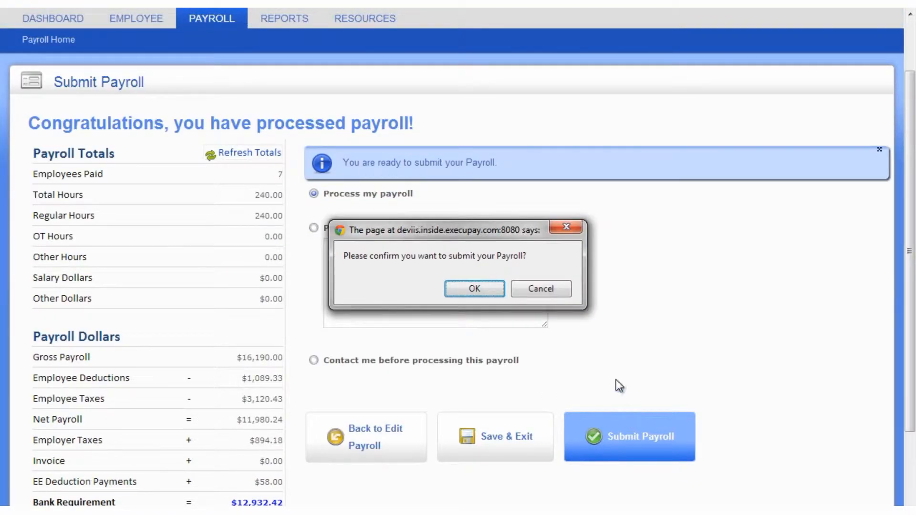
{"action": "left_click", "coordinate": [487, 290]}
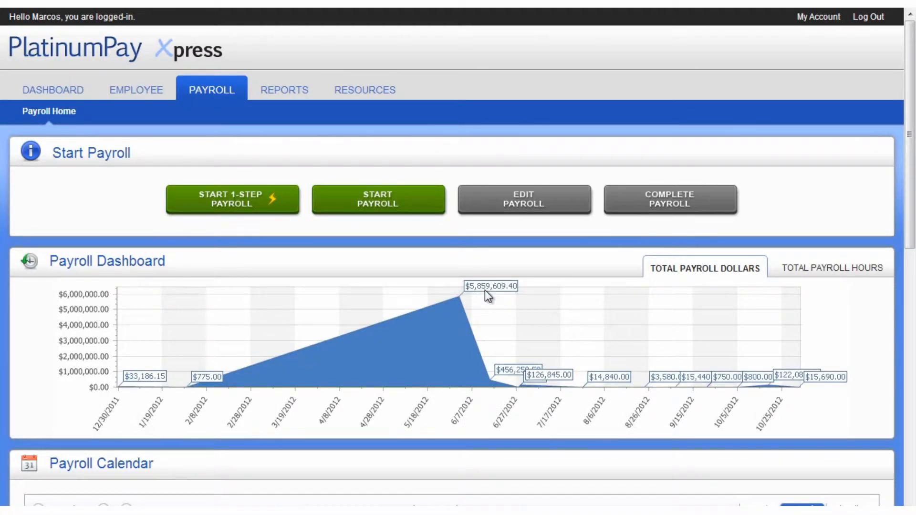
- Create a new payroll for the 12/28/2012 pay date
{"action": "left_click", "coordinate": [329, 204]}
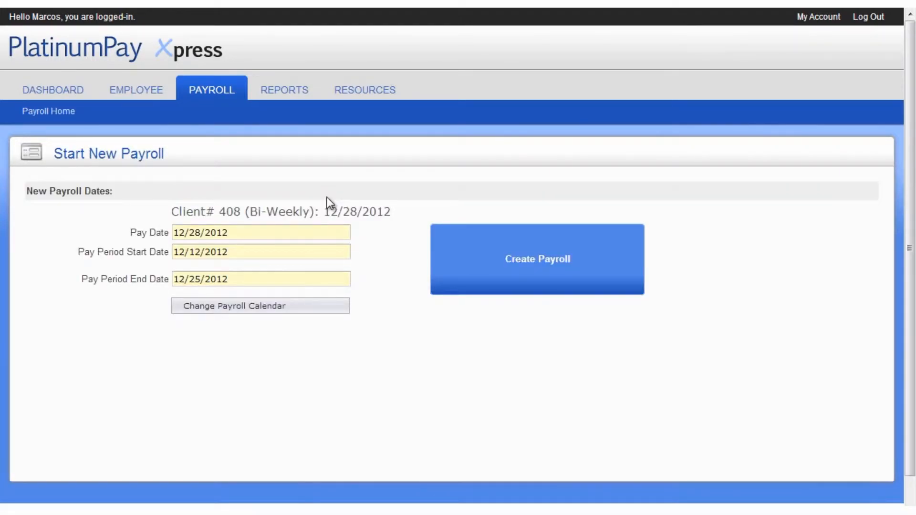
{"action": "left_click", "coordinate": [483, 233]}
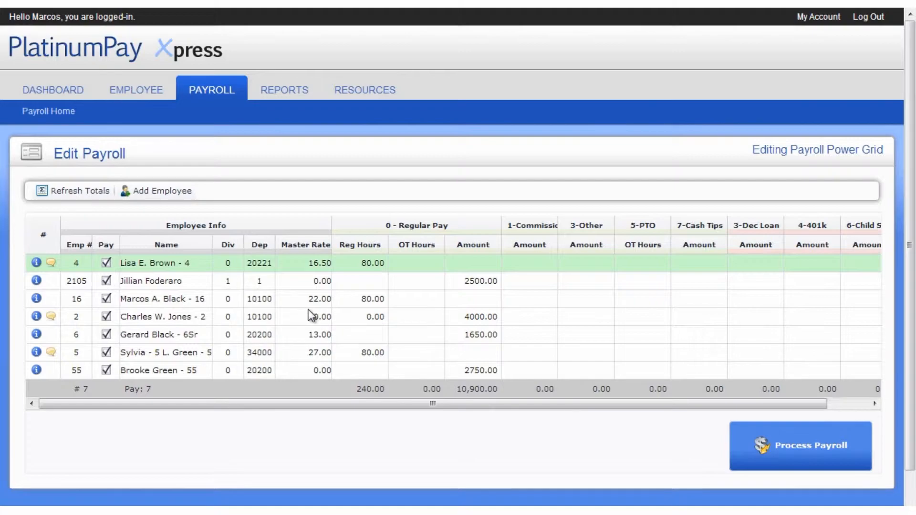
- Exclude employee 5 from this payroll and briefly review employee 2's notes
{"action": "left_click", "coordinate": [106, 353]}
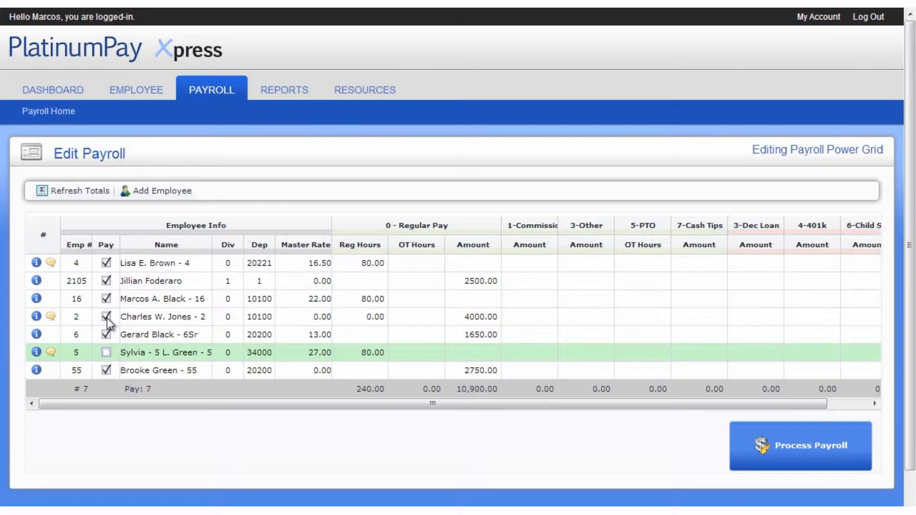
{"action": "left_click", "coordinate": [50, 317]}
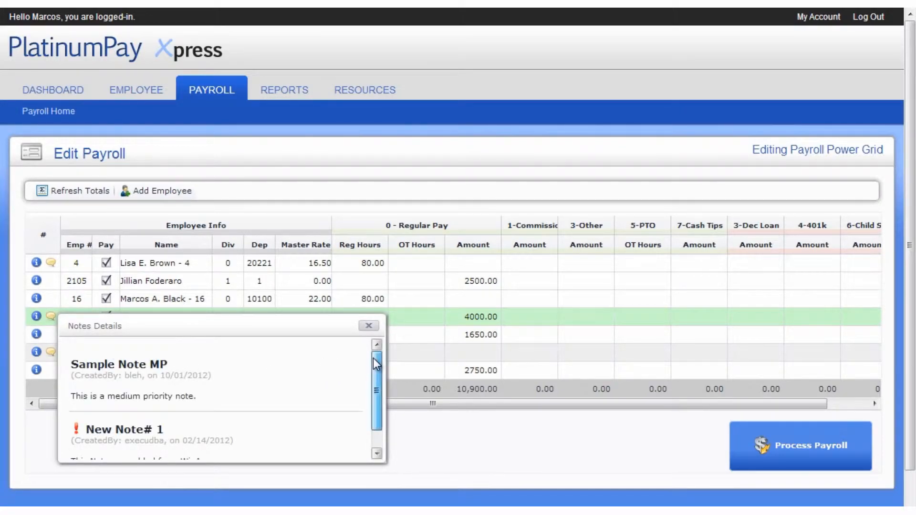
{"action": "left_click_drag", "start_coordinate": [373, 358], "coordinate": [374, 377]}
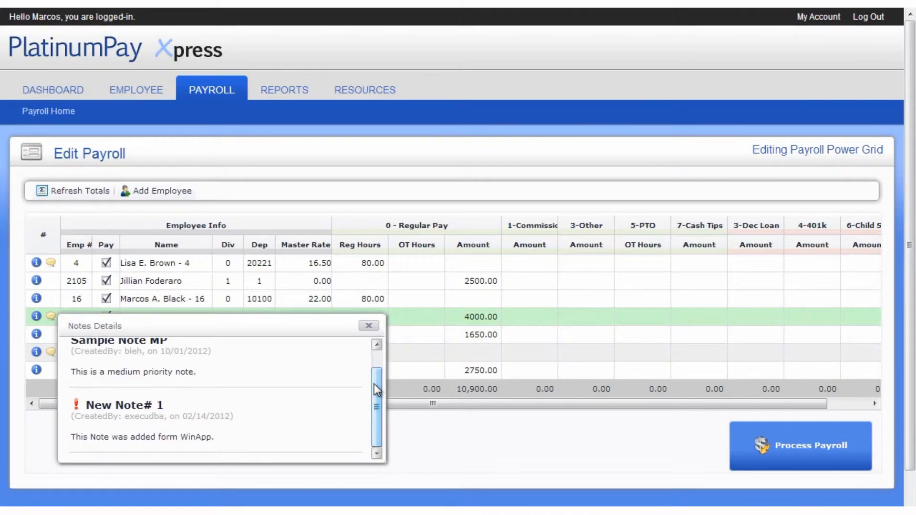
{"action": "left_click", "coordinate": [369, 327]}
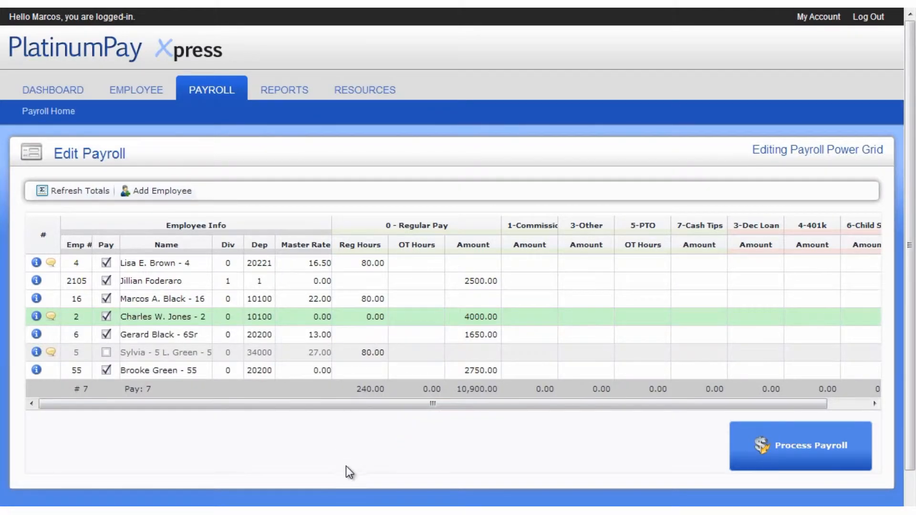
- Step through employee 16's commission, PTO hours and loan deduction cells without changing them
{"action": "left_click", "coordinate": [528, 302]}
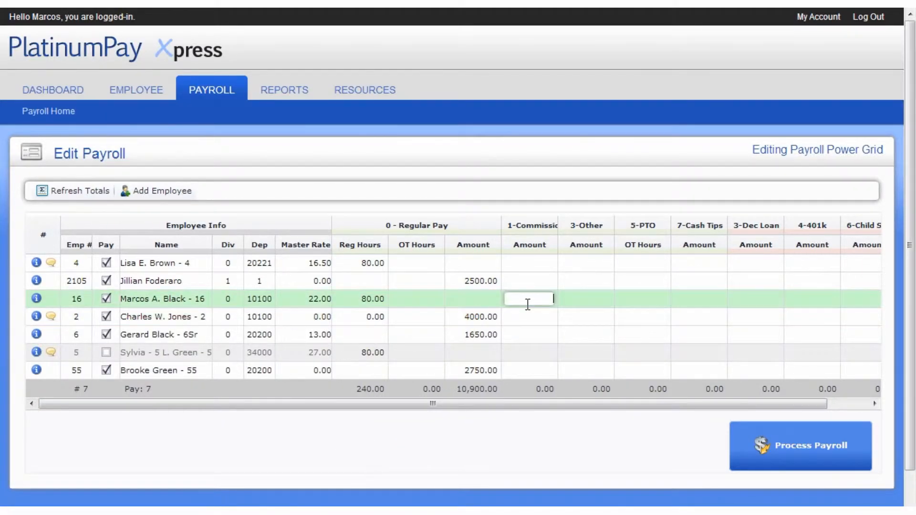
{"action": "key", "text": "Tab"}
{"action": "key", "text": "Tab"}
{"action": "key", "text": "Down"}
{"action": "key", "text": "Down"}
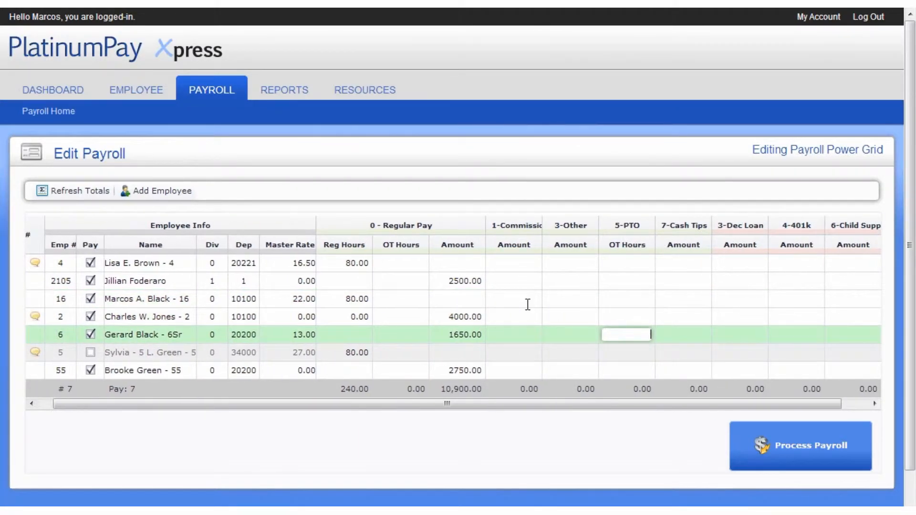
{"action": "key", "text": "Up"}
{"action": "key", "text": "Up"}
{"action": "key", "text": "Tab"}
{"action": "key", "text": "Tab"}
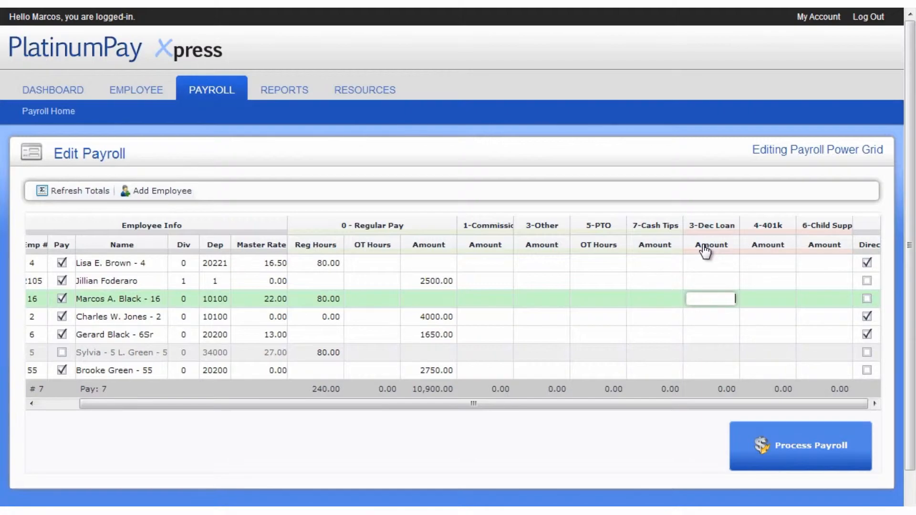
- Check employee 5's row options, then turn off direct deposit for employee 4
{"action": "left_click", "coordinate": [61, 404]}
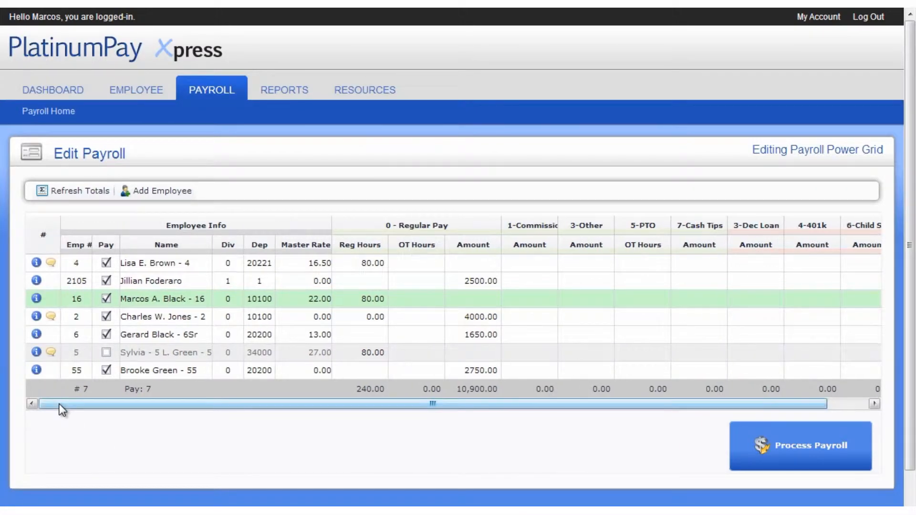
{"action": "left_click", "coordinate": [36, 354]}
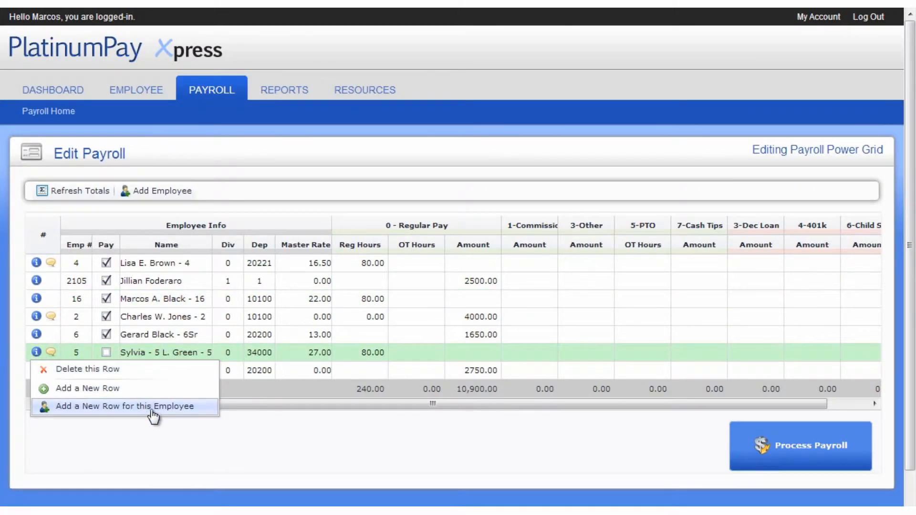
{"action": "left_click", "coordinate": [151, 440]}
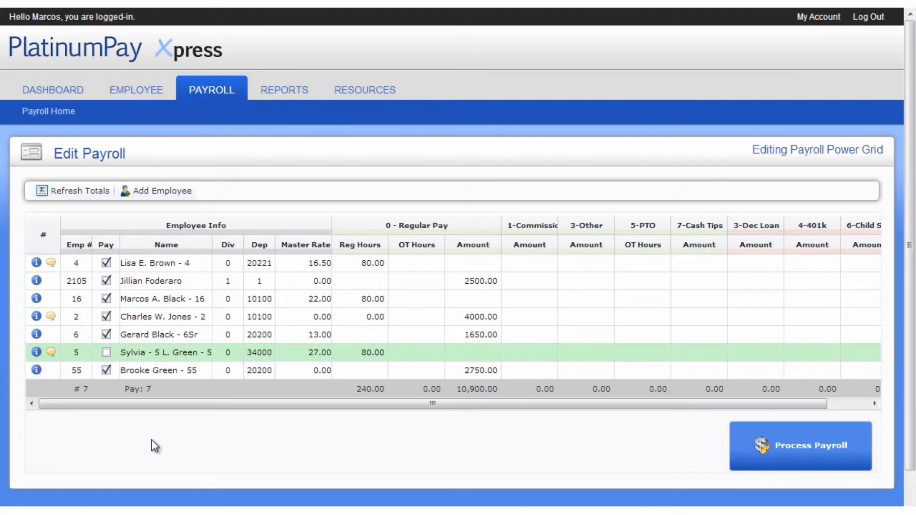
{"action": "left_click_drag", "start_coordinate": [228, 405], "coordinate": [373, 414]}
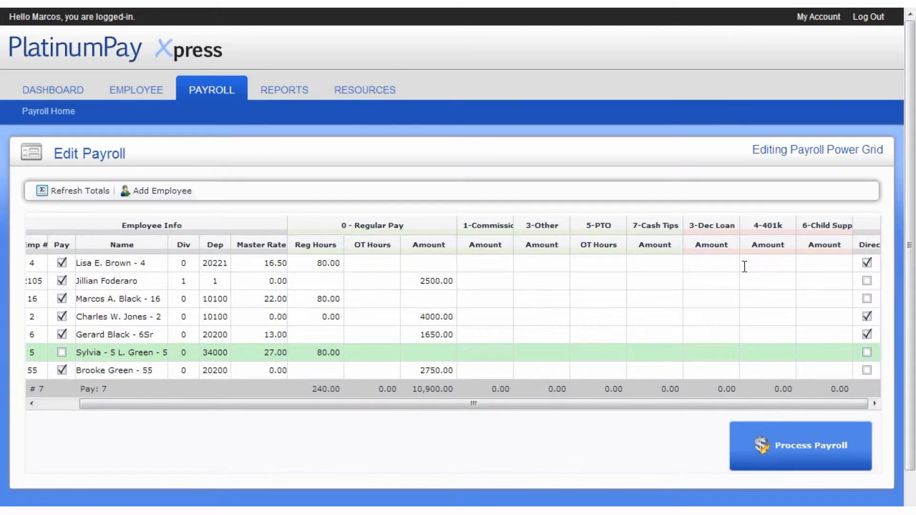
{"action": "left_click", "coordinate": [868, 264]}
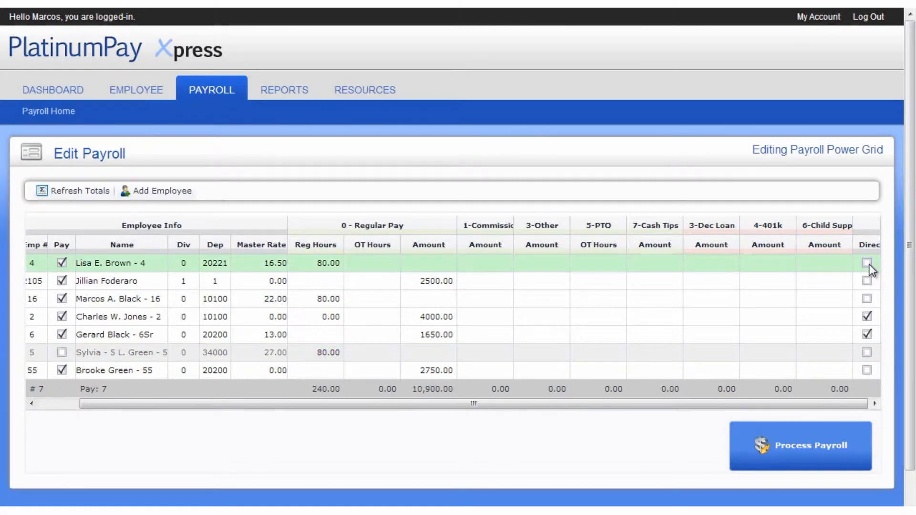
- Give employee 2105 a 100.00 commission and refresh the payroll totals
{"action": "left_click_drag", "start_coordinate": [766, 405], "coordinate": [645, 406]}
{"action": "left_click", "coordinate": [544, 286]}
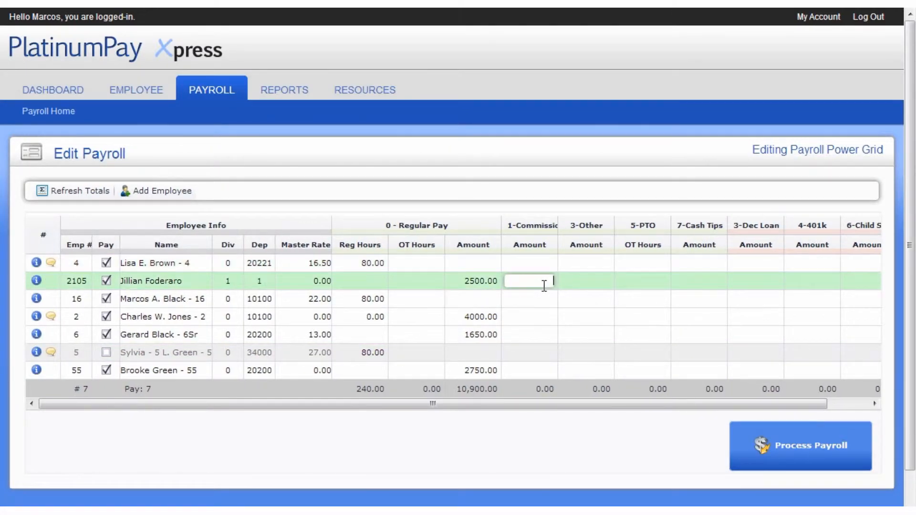
{"action": "type", "text": "100"}
{"action": "left_click", "coordinate": [98, 193]}
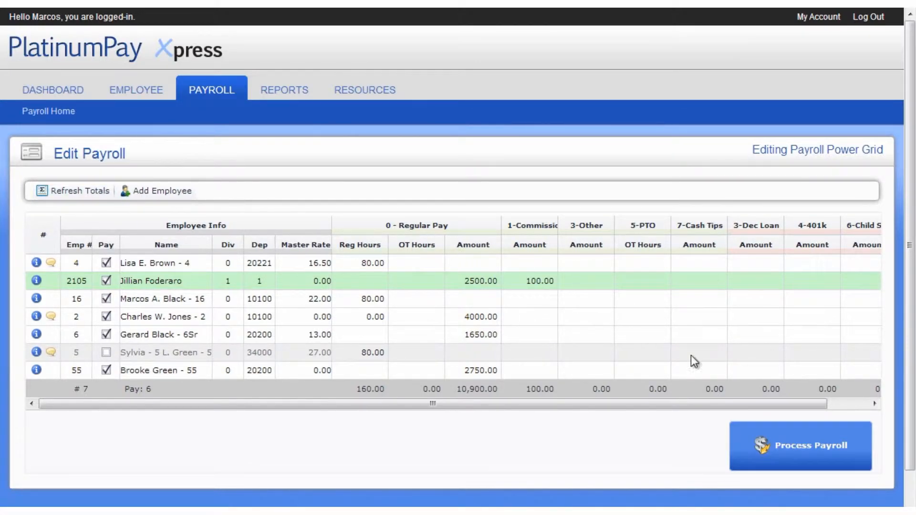
- Process the 12/28/2012 payroll and view its totals: 6 paid, $14,130.00 gross, $10,548.33 net
{"action": "left_click", "coordinate": [780, 448]}
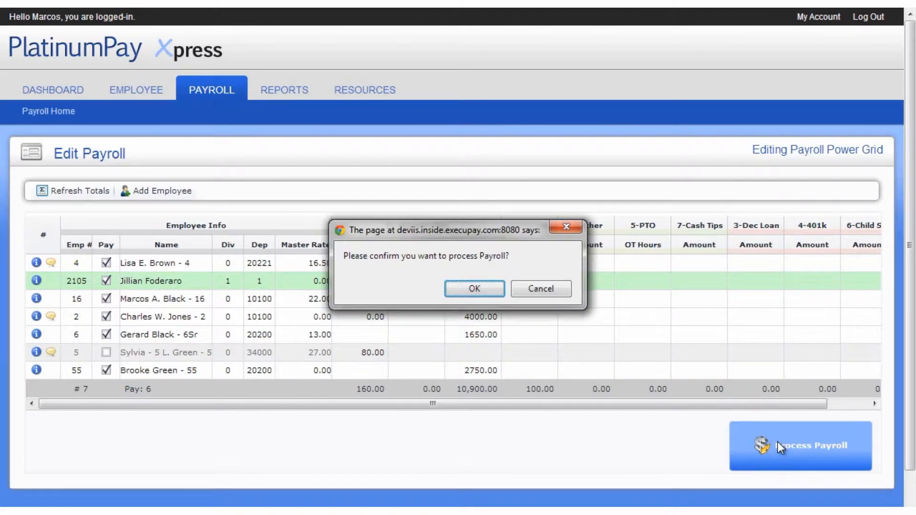
{"action": "left_click", "coordinate": [475, 287]}
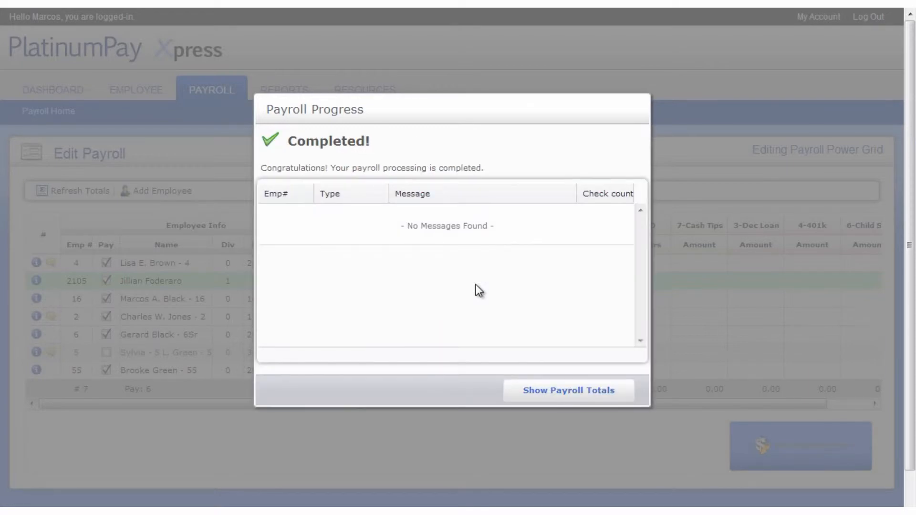
{"action": "left_click", "coordinate": [530, 389]}
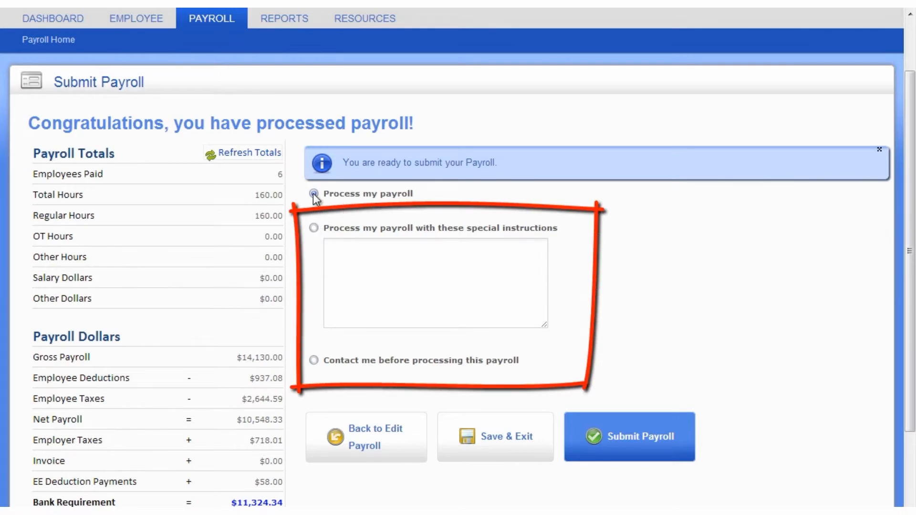
- Submit the 12/28/2012 payroll for standard processing without special instructions
{"action": "left_click", "coordinate": [314, 229]}
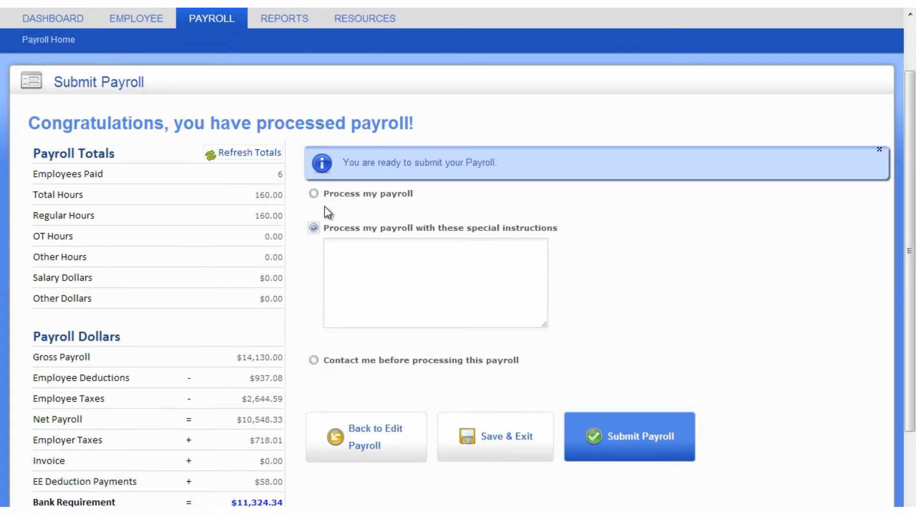
{"action": "left_click", "coordinate": [314, 194]}
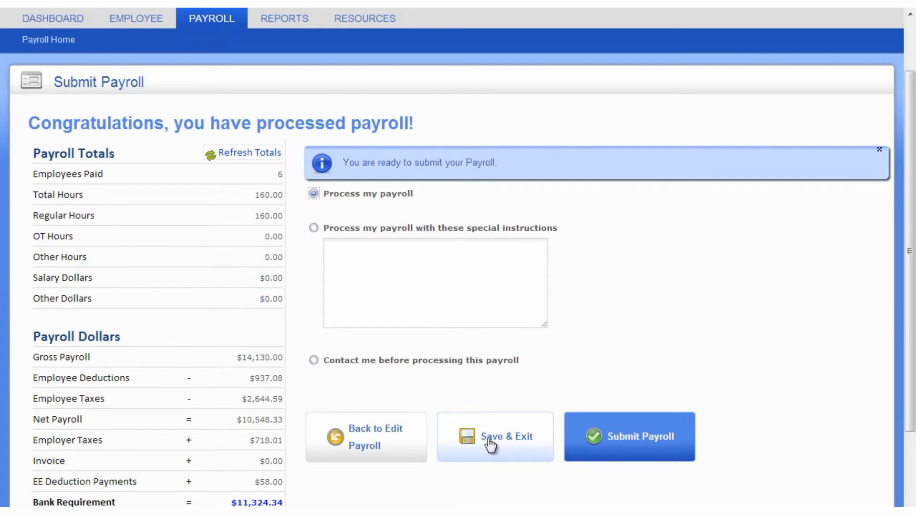
{"action": "left_click", "coordinate": [640, 441]}
{"action": "left_click", "coordinate": [492, 294]}
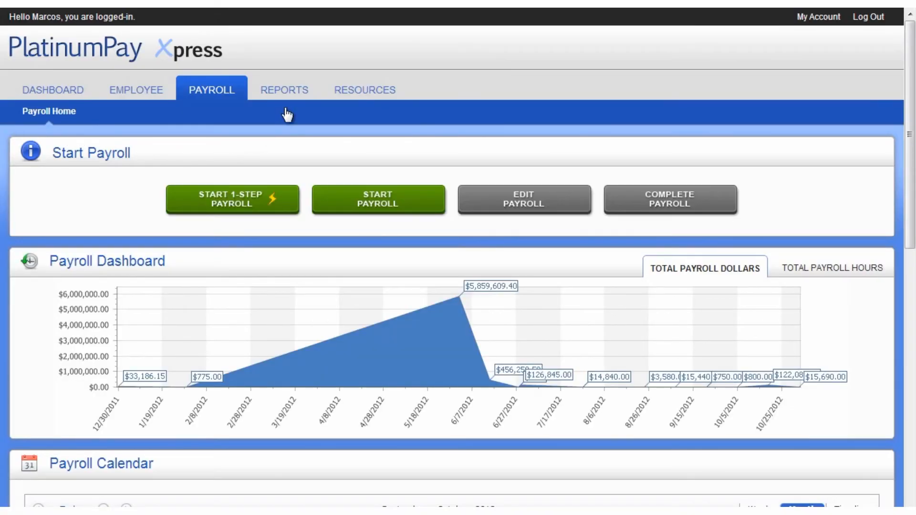
- Look at the Reports library's Payroll # filter, then scroll the dashboard to Reminders and Recent Reports
{"action": "left_click", "coordinate": [290, 91]}
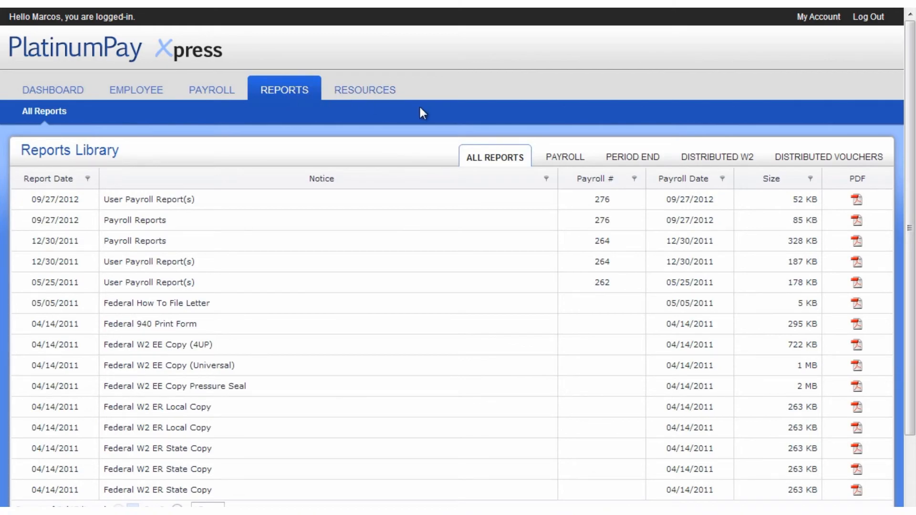
{"action": "left_click", "coordinate": [634, 179]}
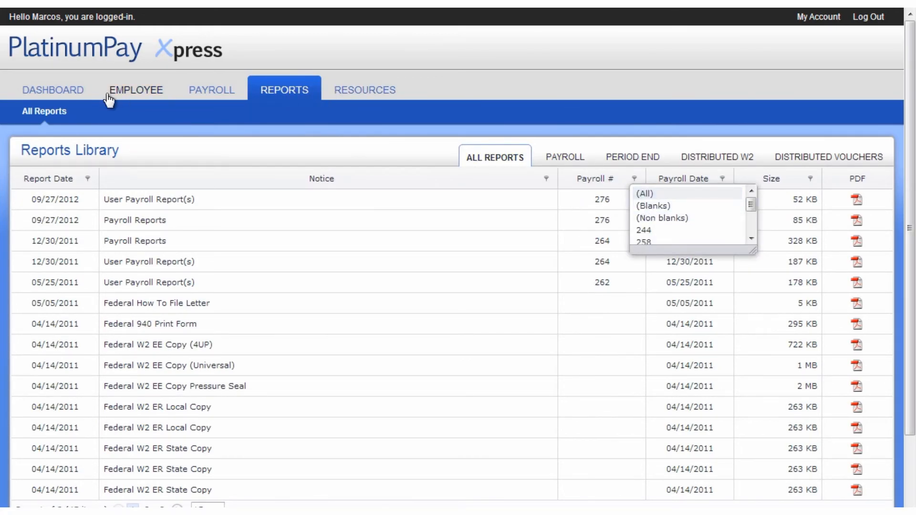
{"action": "left_click", "coordinate": [73, 90]}
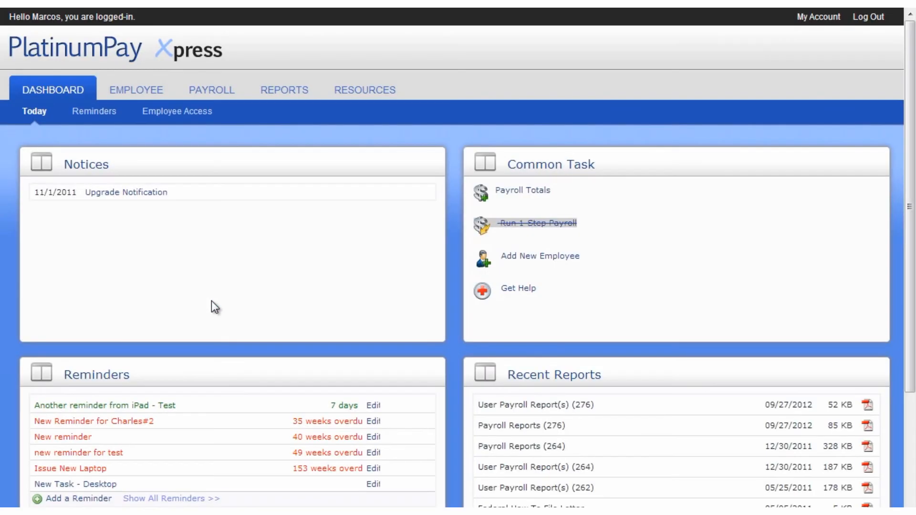
{"action": "scroll", "coordinate": [213, 307], "scroll_direction": "down", "scroll_amount": 3}
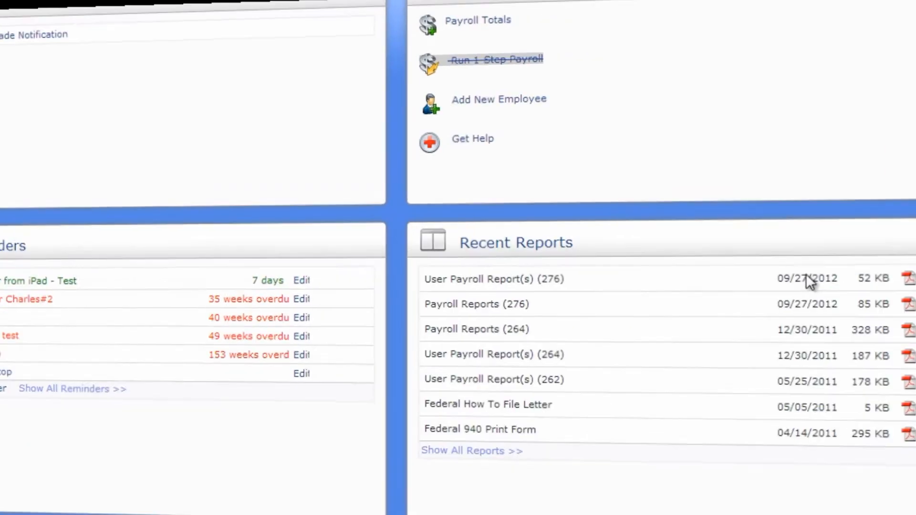